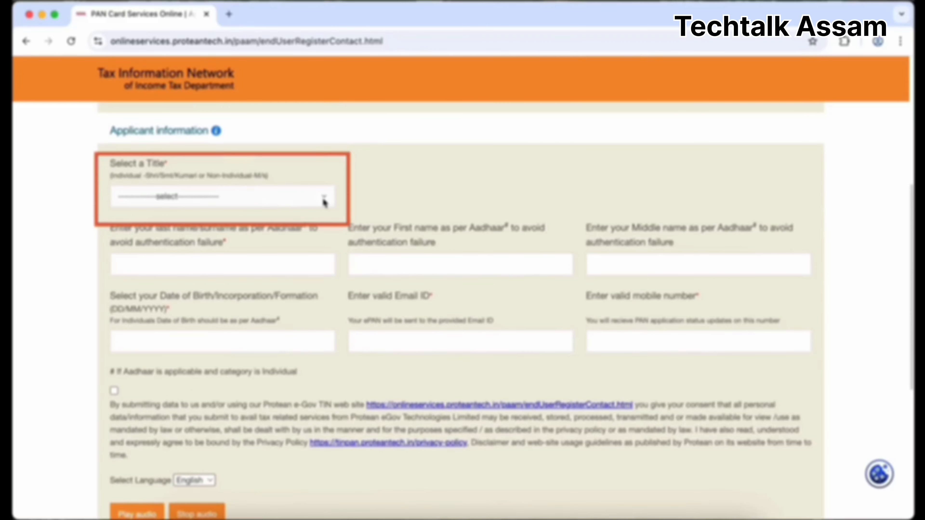
# Choose Shri as the title and set the birth date to August of the birth year.
pyautogui.click(323, 198)
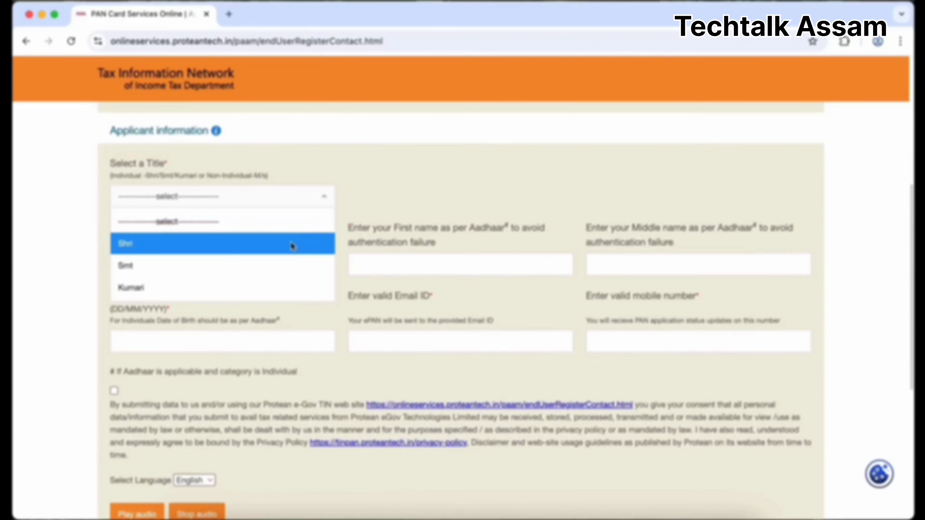
pyautogui.click(269, 245)
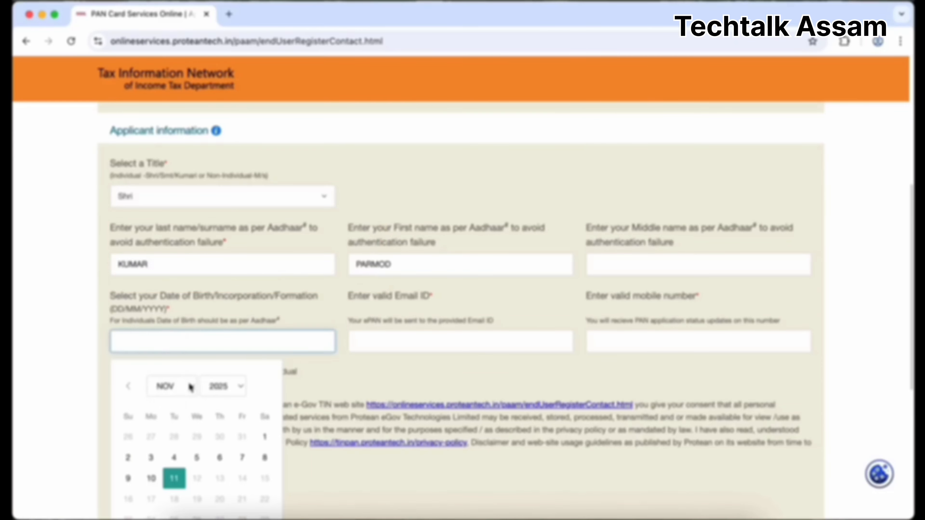
pyautogui.click(190, 386)
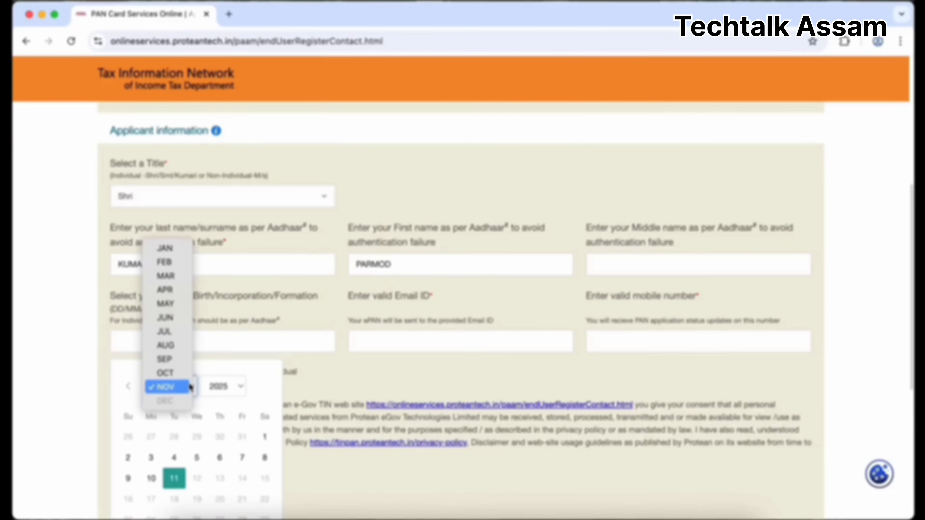
pyautogui.click(181, 346)
pyautogui.click(218, 387)
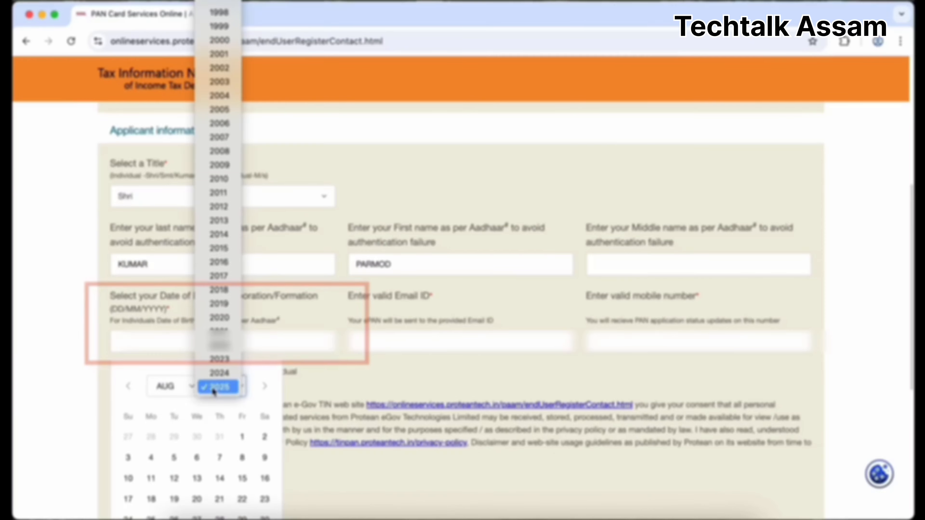
pyautogui.click(218, 262)
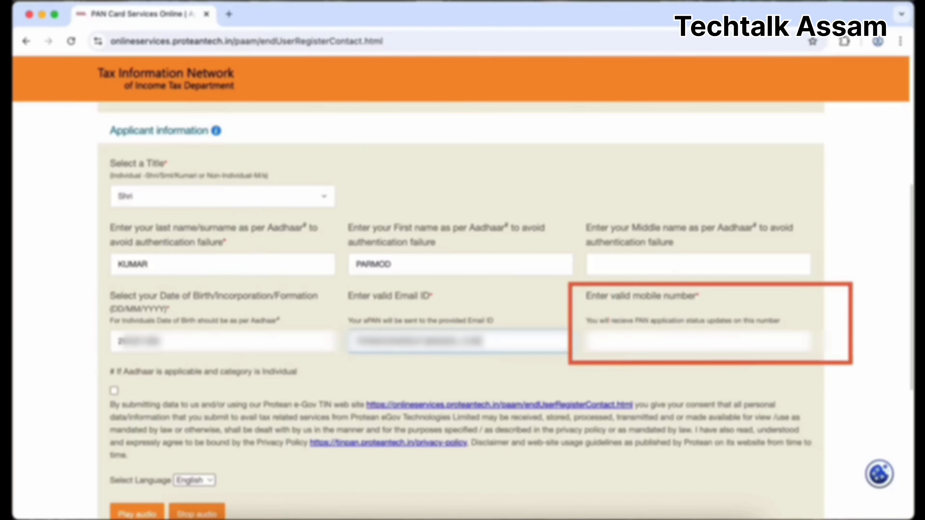
# Enter the applicant's mobile number.
pyautogui.click(597, 341)
pyautogui.write('********')
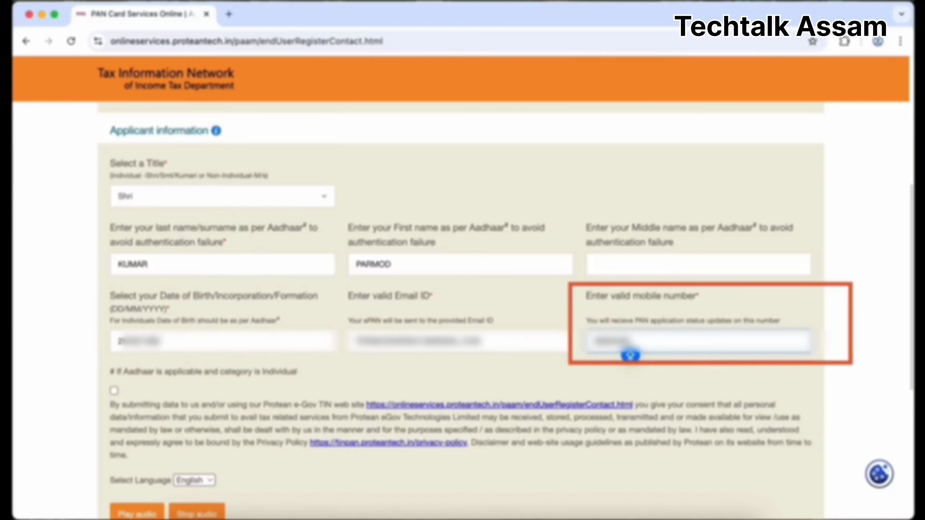
pyautogui.write('**')
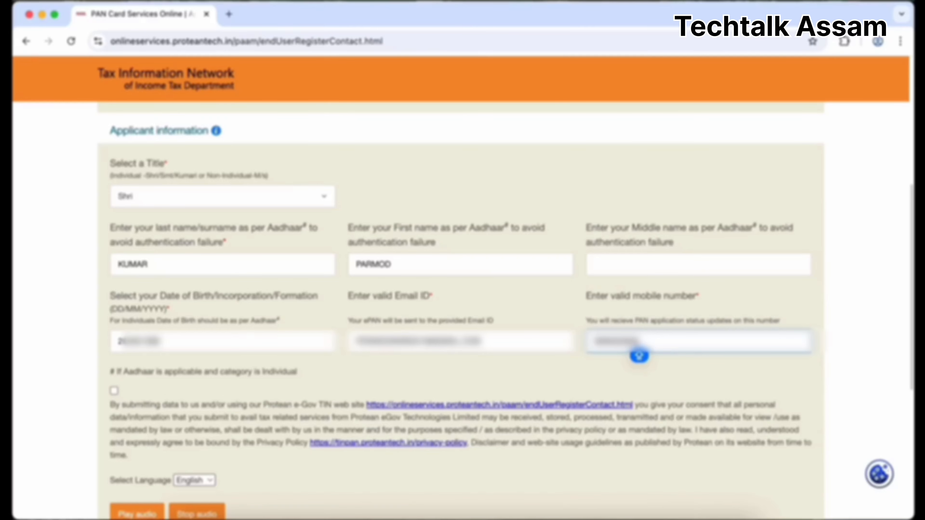
pyautogui.scroll(-7, 639, 355)
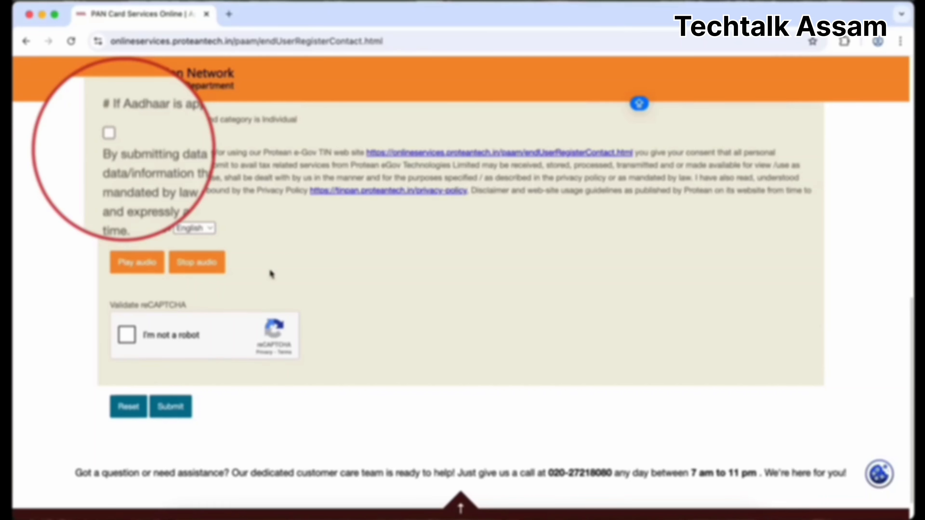
# Accept the consent declaration, pass the reCAPTCHA and submit the details to generate a token.
pyautogui.click(114, 138)
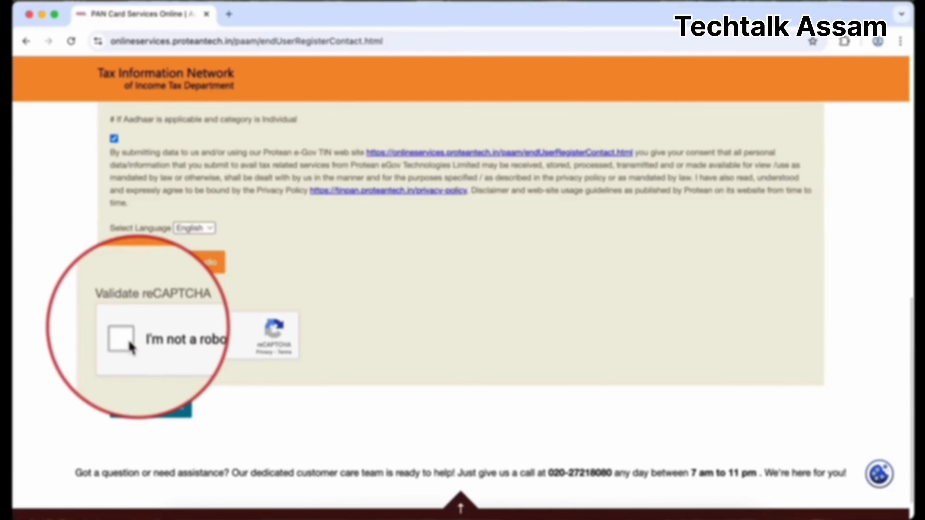
pyautogui.click(130, 347)
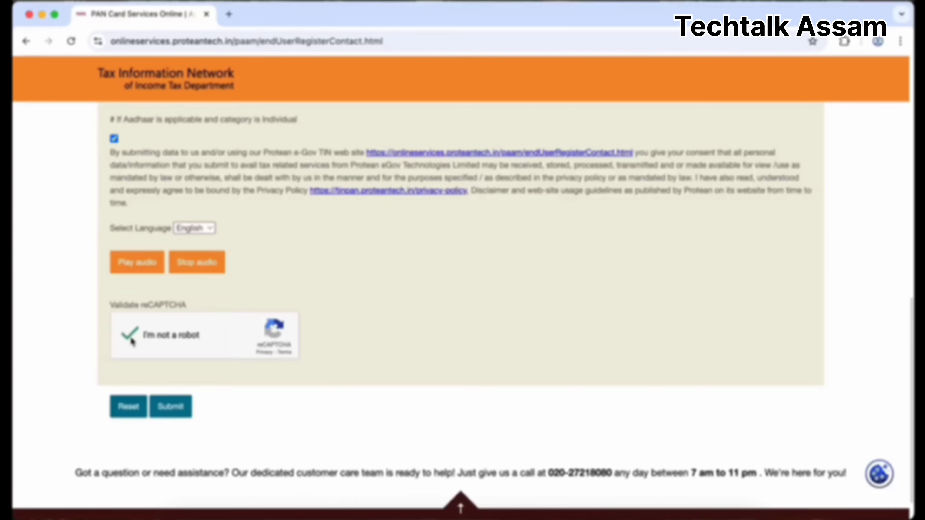
pyautogui.click(177, 415)
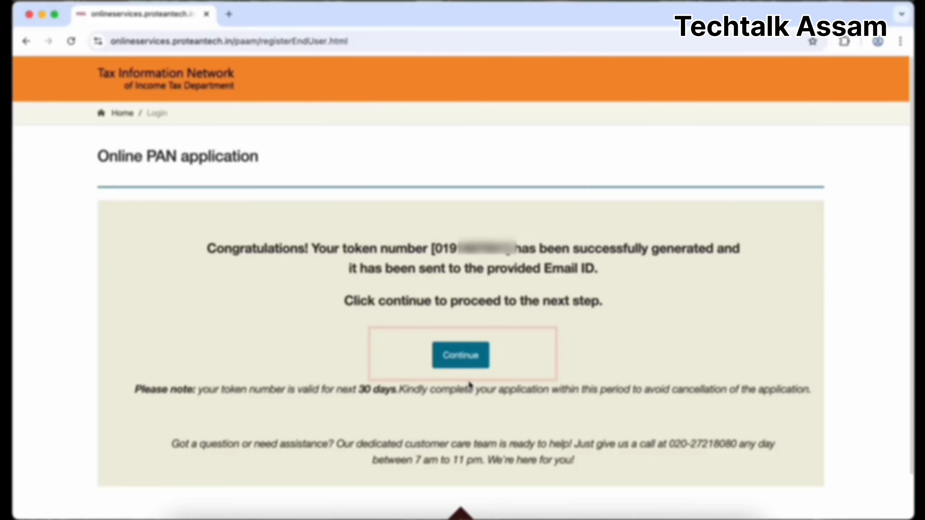
# Continue from the token confirmation to the New PAN Form 49A application.
pyautogui.click(461, 361)
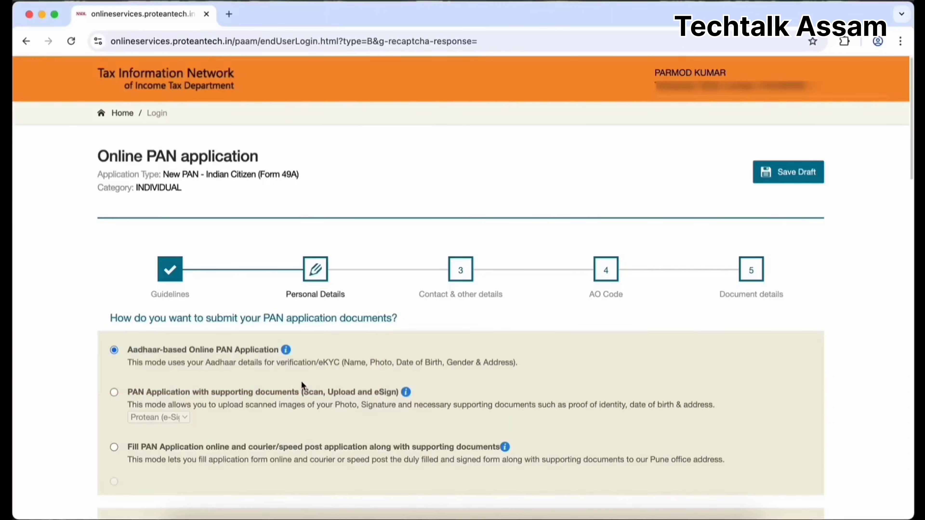
# Compare the soft-copy fees, then keep Physical copy as the PAN delivery mode.
pyautogui.scroll(-15, 383, 418)
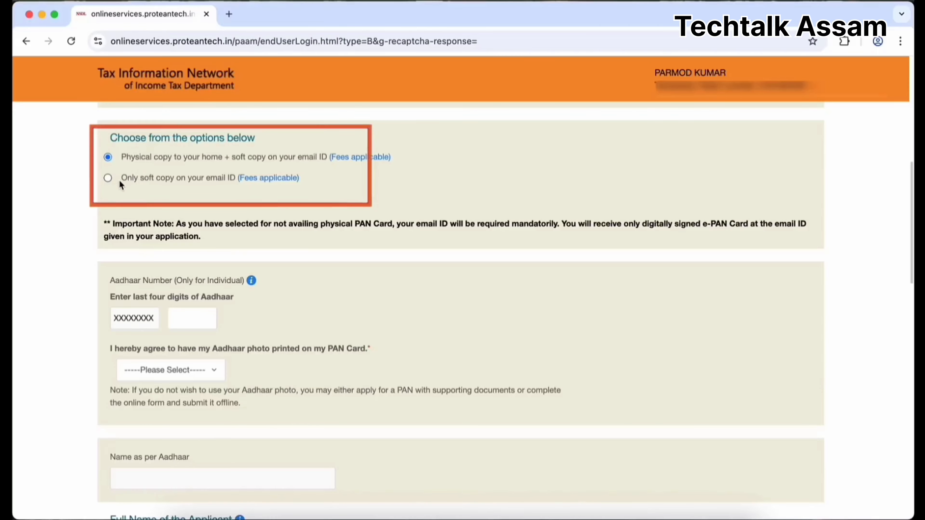
pyautogui.click(108, 178)
pyautogui.moveTo(260, 181)
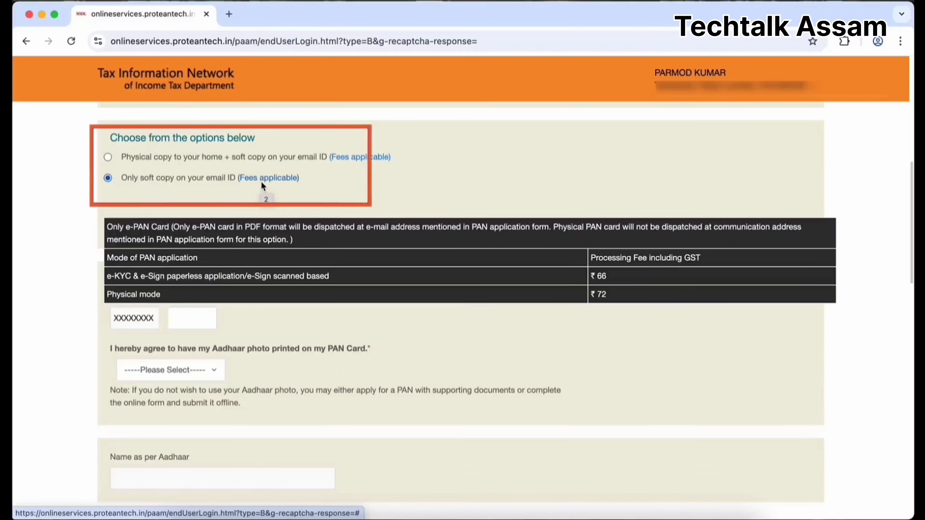
pyautogui.click(108, 157)
pyautogui.moveTo(348, 153)
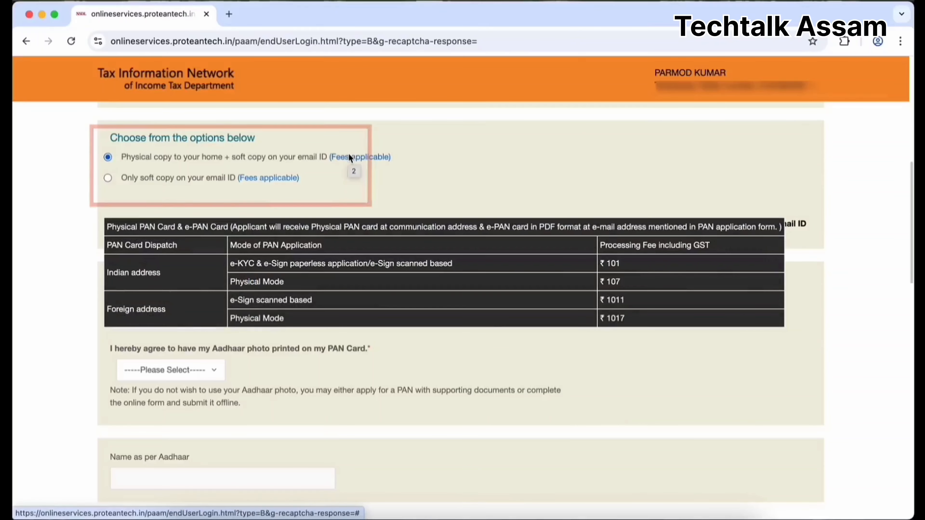
# Enter the last four Aadhaar digits and set Aadhaar photo printing consent to Yes.
pyautogui.click(195, 320)
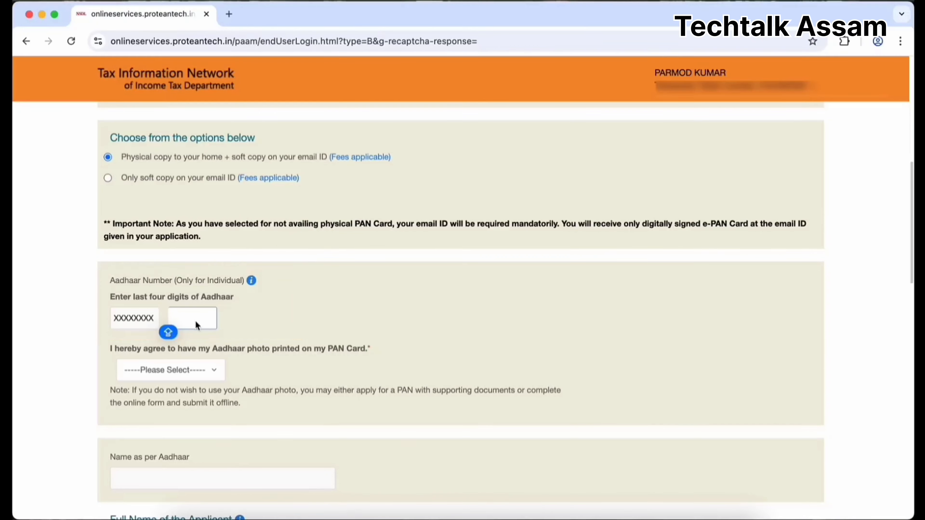
pyautogui.write('01')
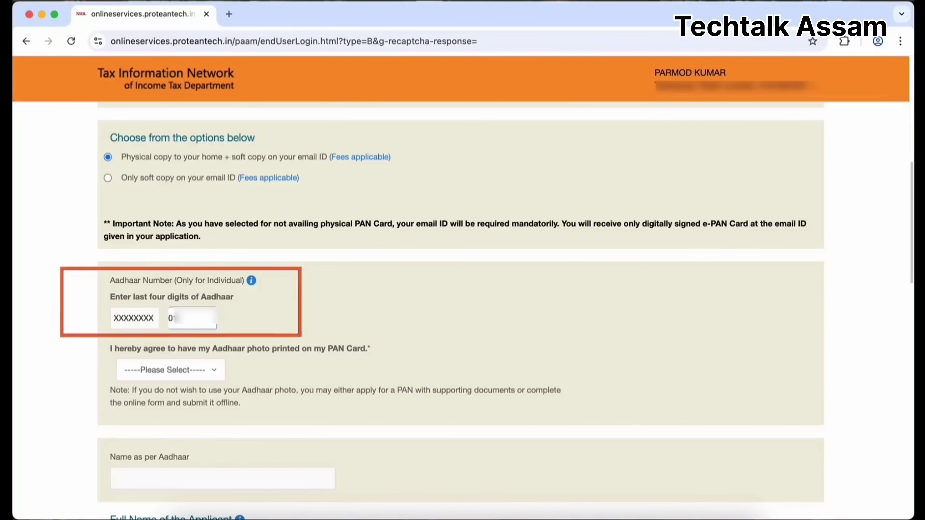
pyautogui.write('*')
pyautogui.press('capslock')
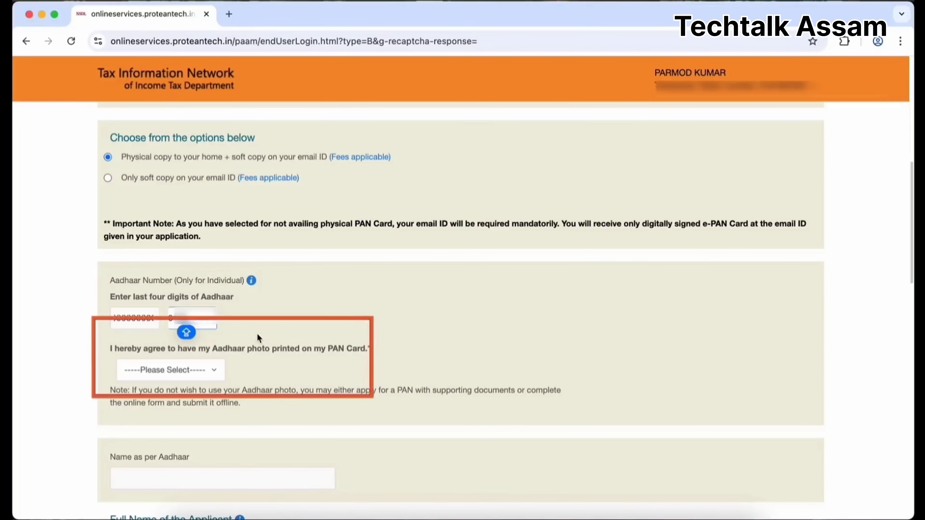
pyautogui.click(258, 335)
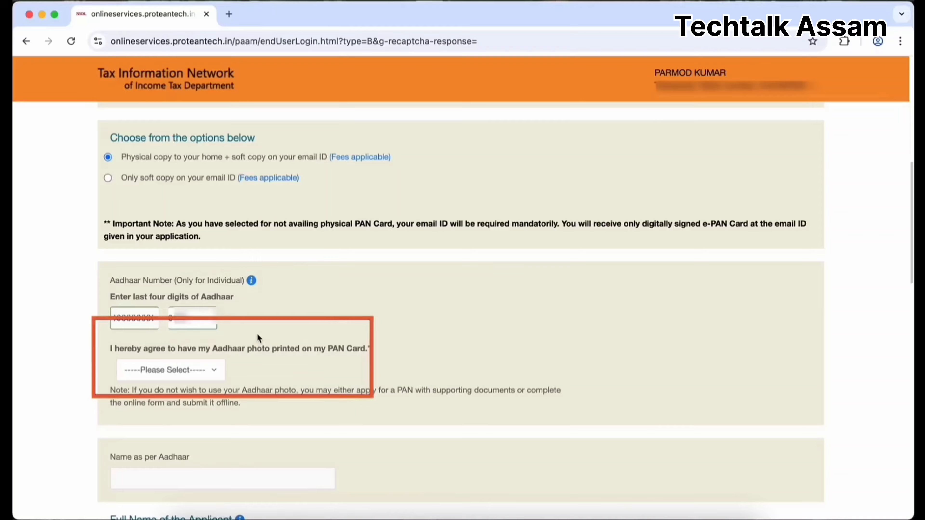
pyautogui.click(215, 372)
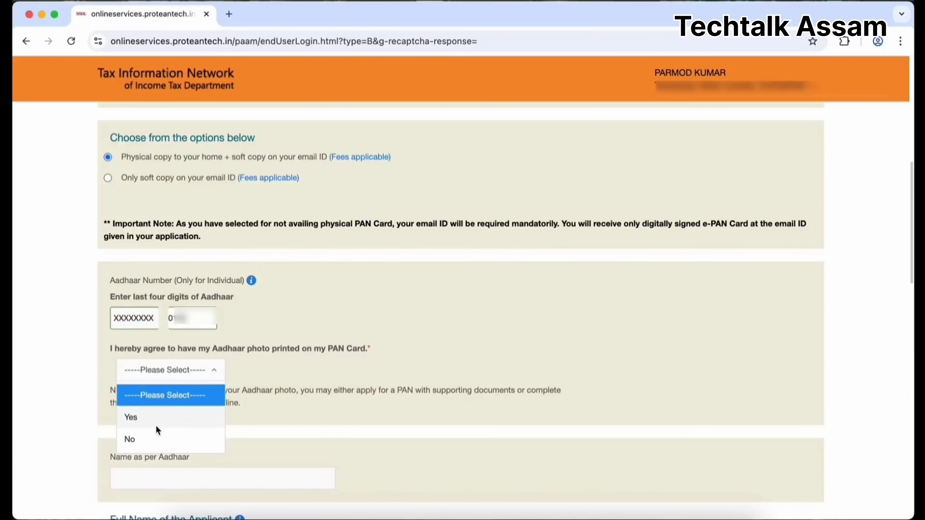
pyautogui.click(161, 417)
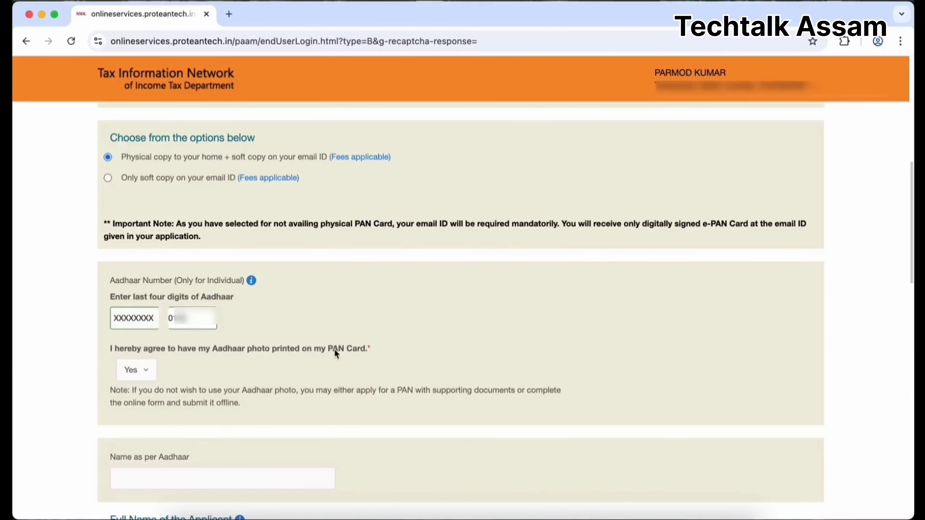
pyautogui.scroll(-10, 363, 386)
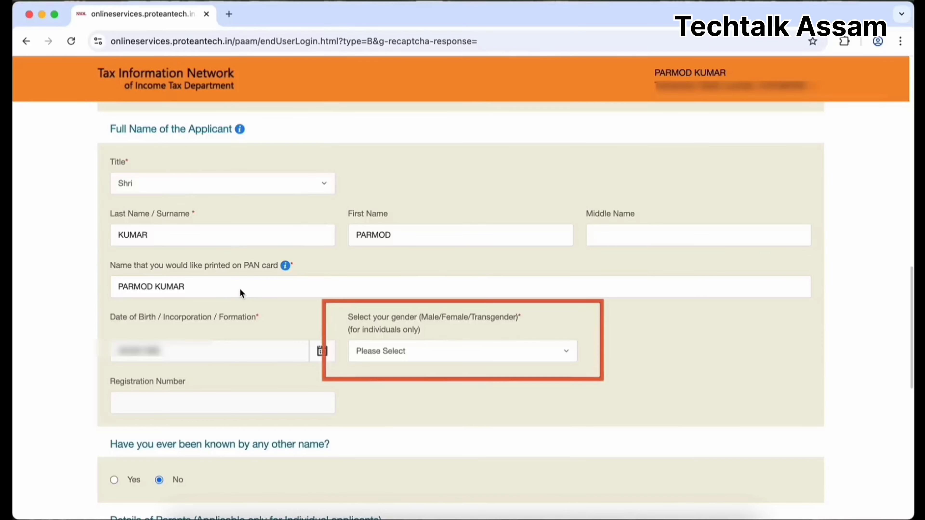
# Set gender to Male, fill in the father's name, and advance to Contact & other details.
pyautogui.click(400, 351)
pyautogui.click(402, 399)
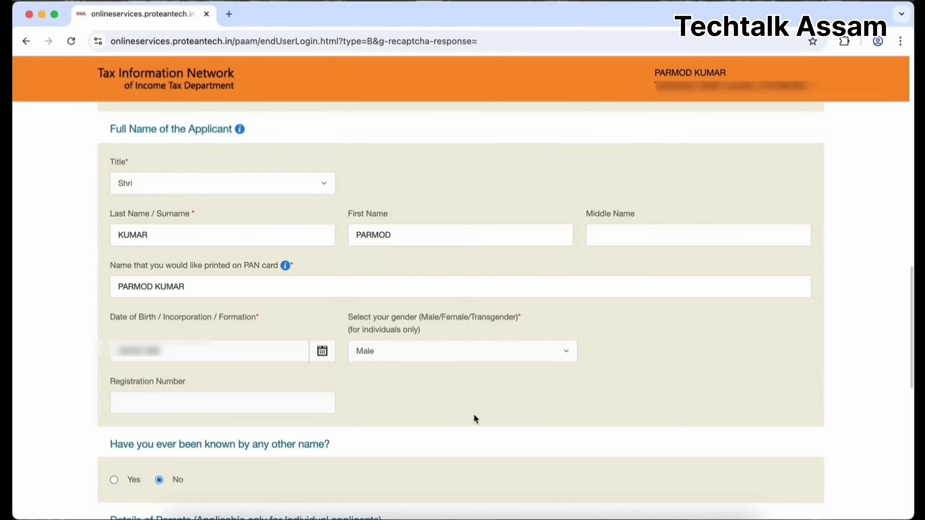
pyautogui.scroll(-9, 474, 416)
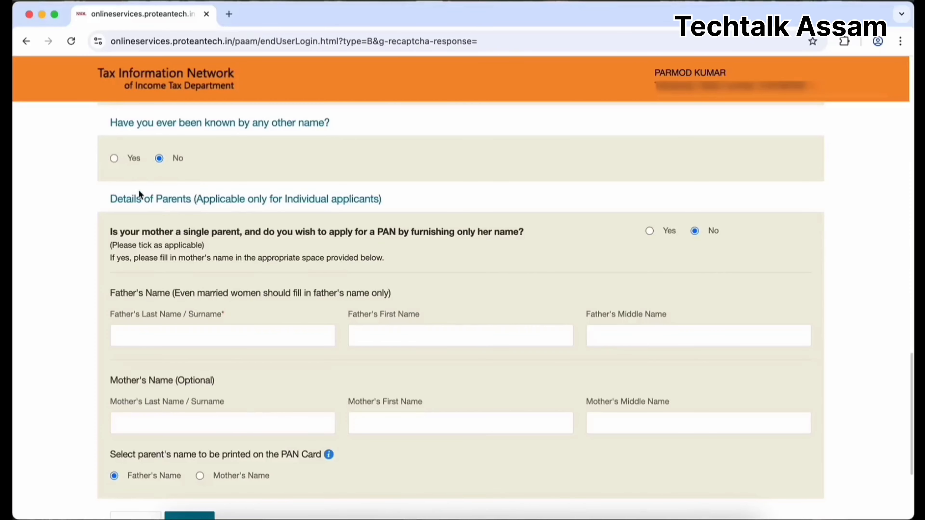
pyautogui.scroll(-2, 295, 259)
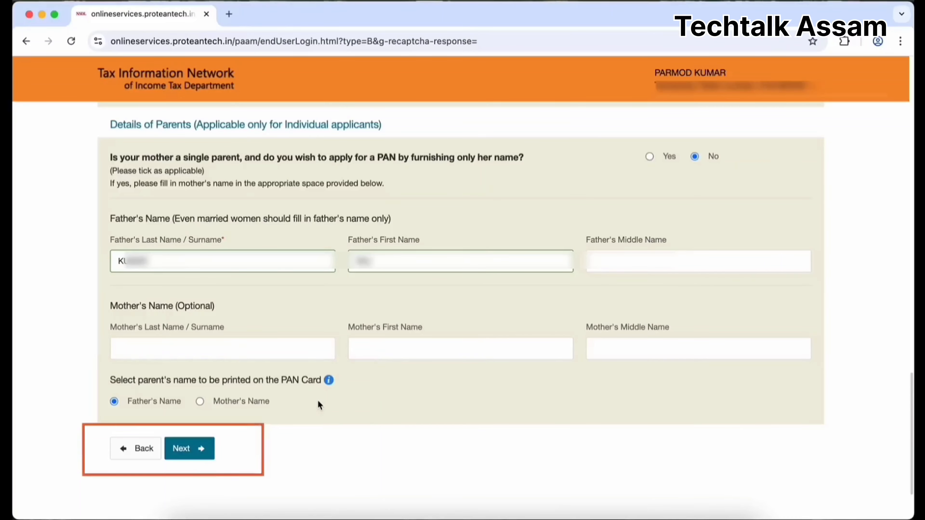
pyautogui.click(201, 453)
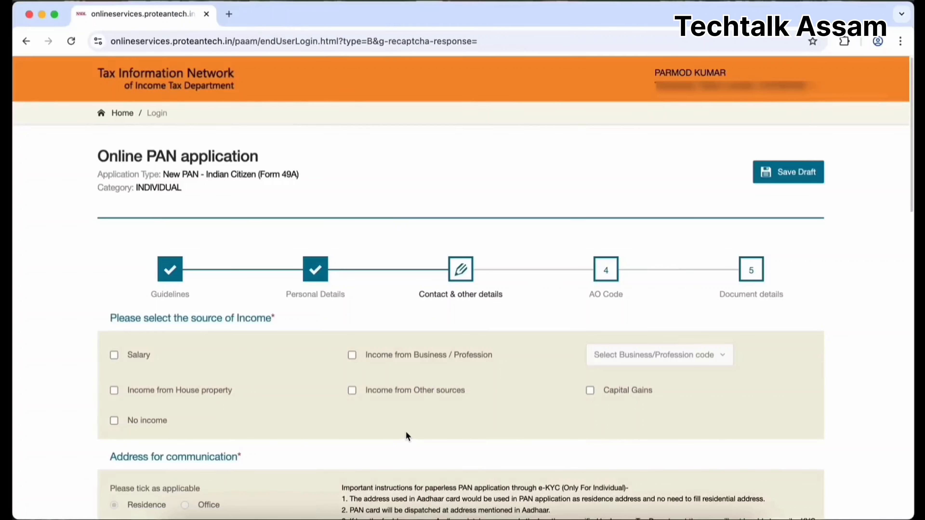
# Select Salary as the applicant's source of income.
pyautogui.scroll(-3, 407, 436)
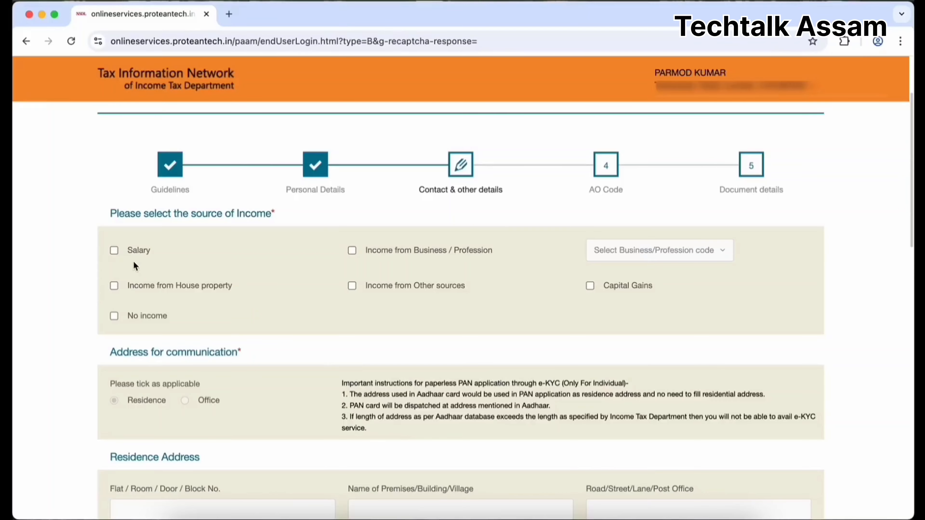
pyautogui.click(114, 250)
pyautogui.click(114, 316)
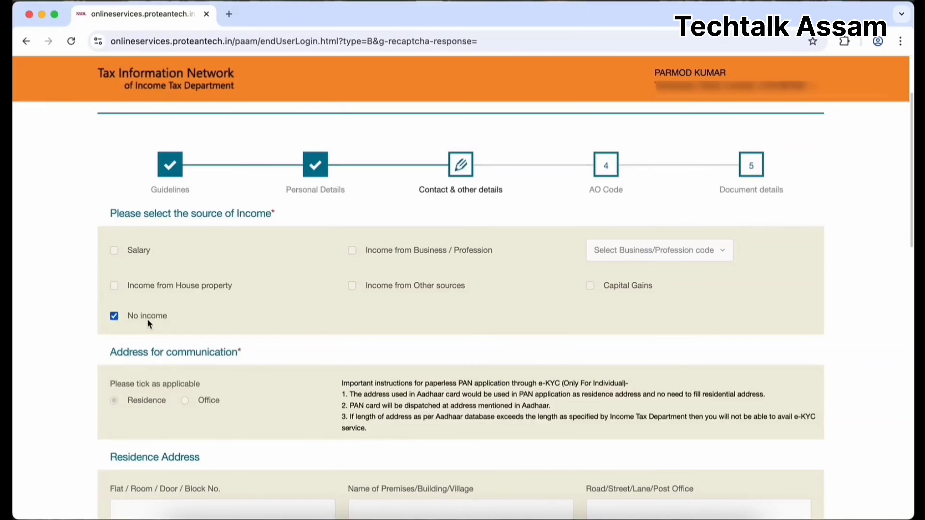
pyautogui.click(160, 320)
pyautogui.click(113, 250)
pyautogui.scroll(-1, 278, 303)
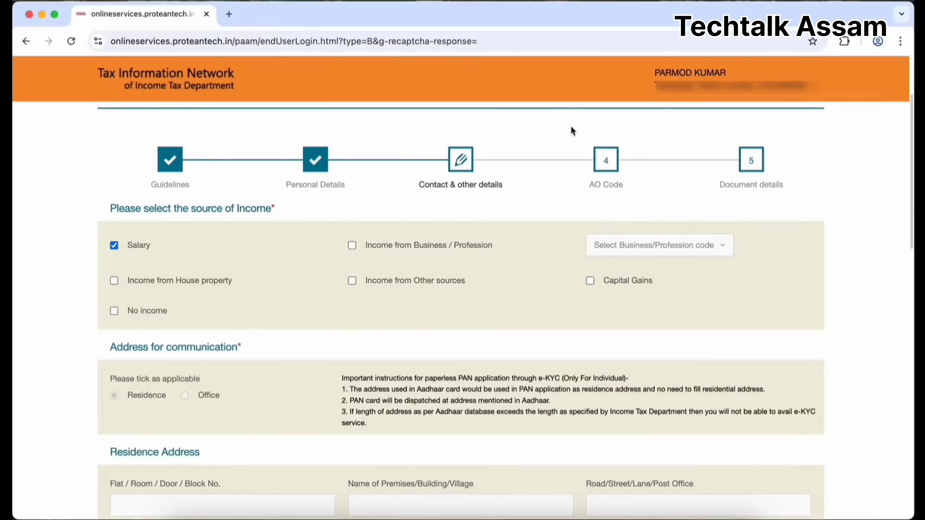
pyautogui.scroll(-5, 506, 265)
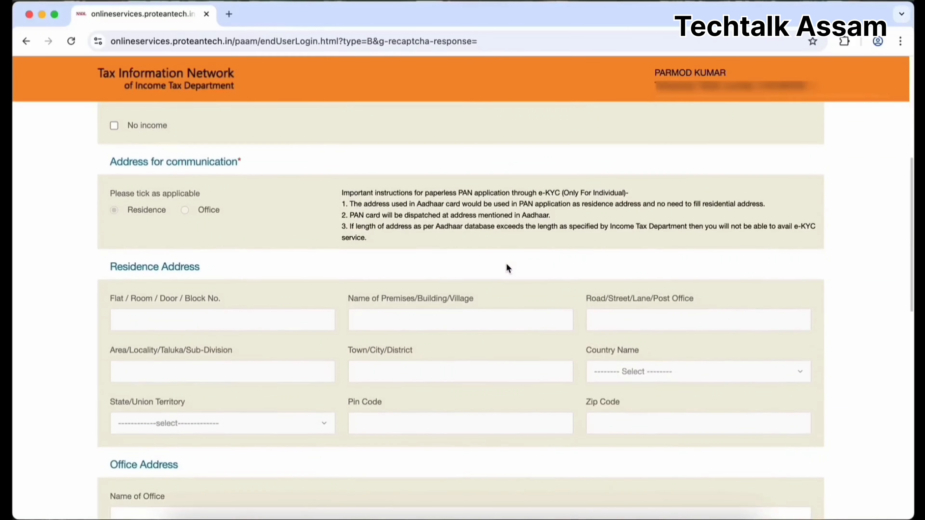
pyautogui.scroll(-9, 508, 268)
# Enter 'DE' as office name, pick country code INDIA (91), and advance to AO Code.
pyautogui.click(193, 187)
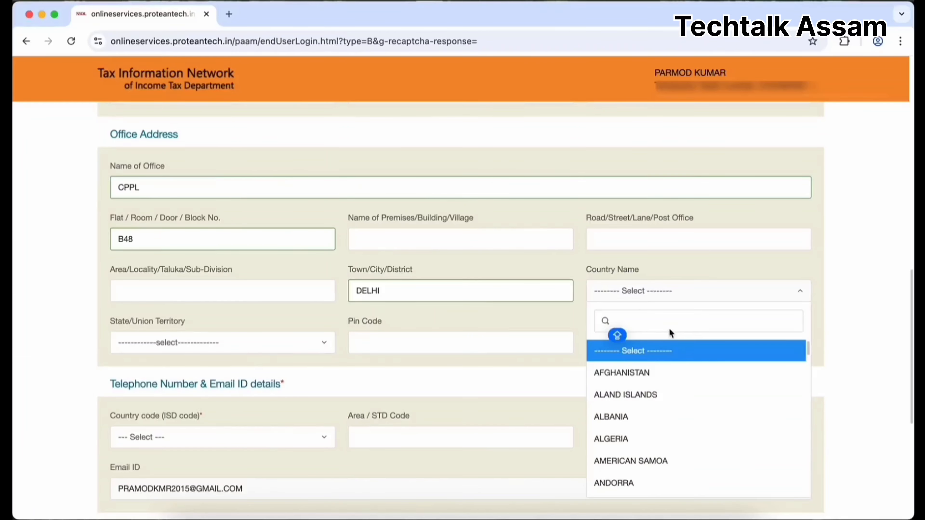
pyautogui.write('DE')
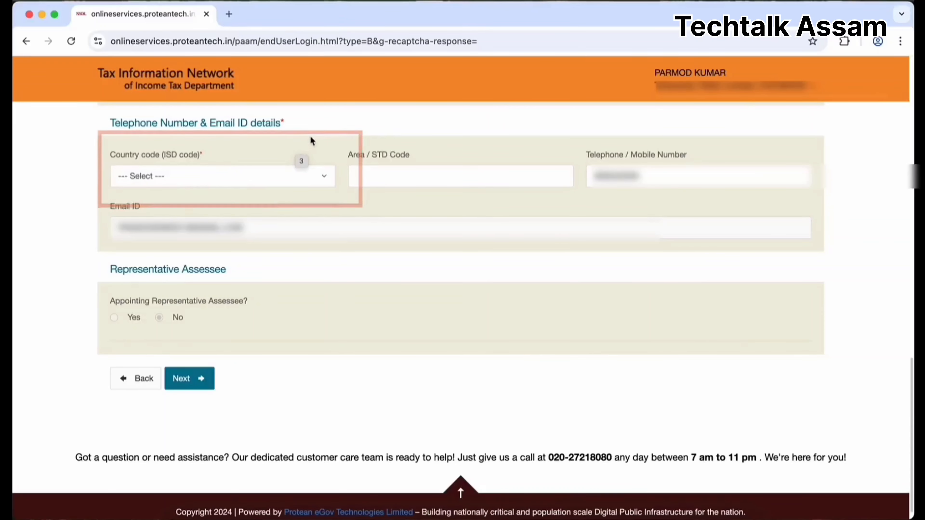
pyautogui.click(323, 176)
pyautogui.write('INDI')
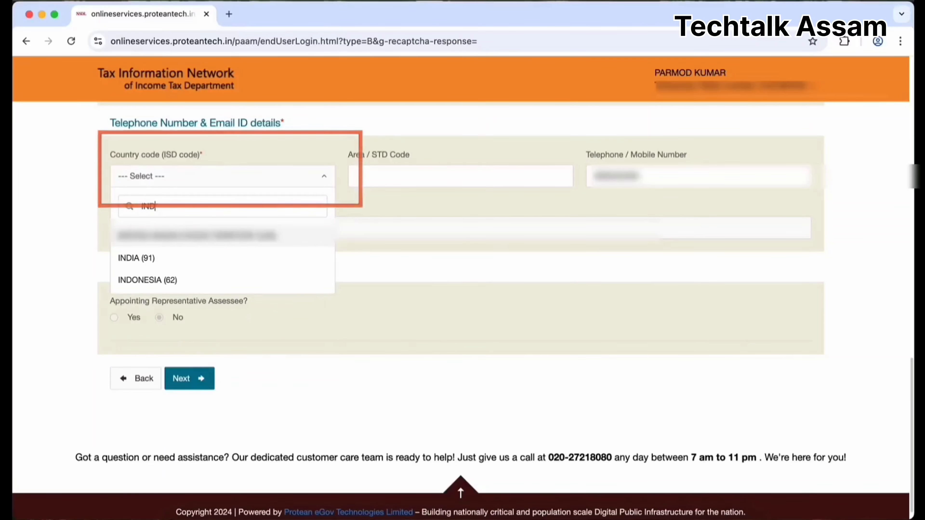
pyautogui.click(157, 259)
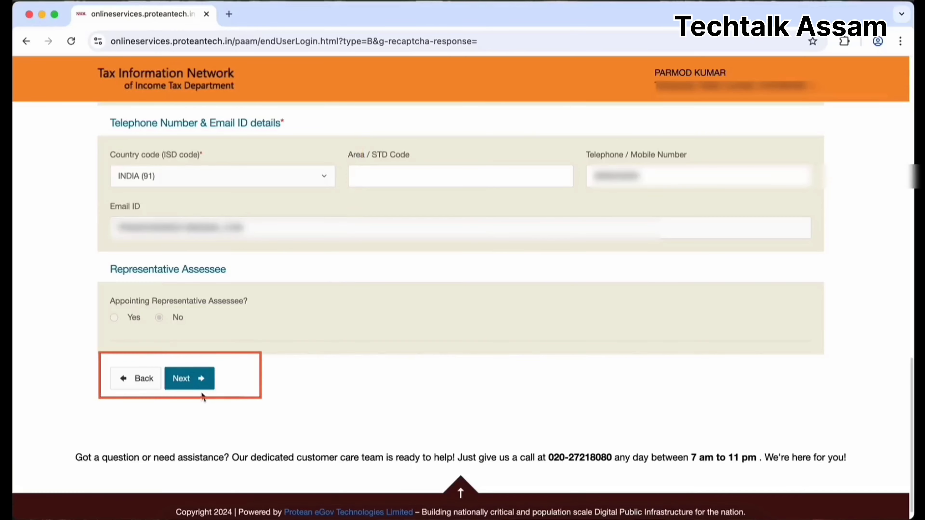
pyautogui.click(205, 384)
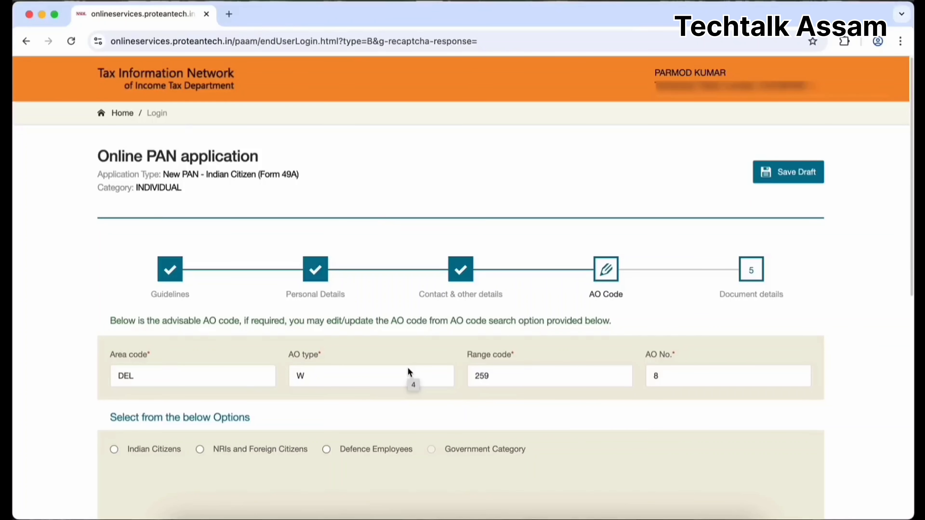
# Fetch AO codes for an Indian citizen with state DELHI and city DELHI.
pyautogui.scroll(-4, 572, 378)
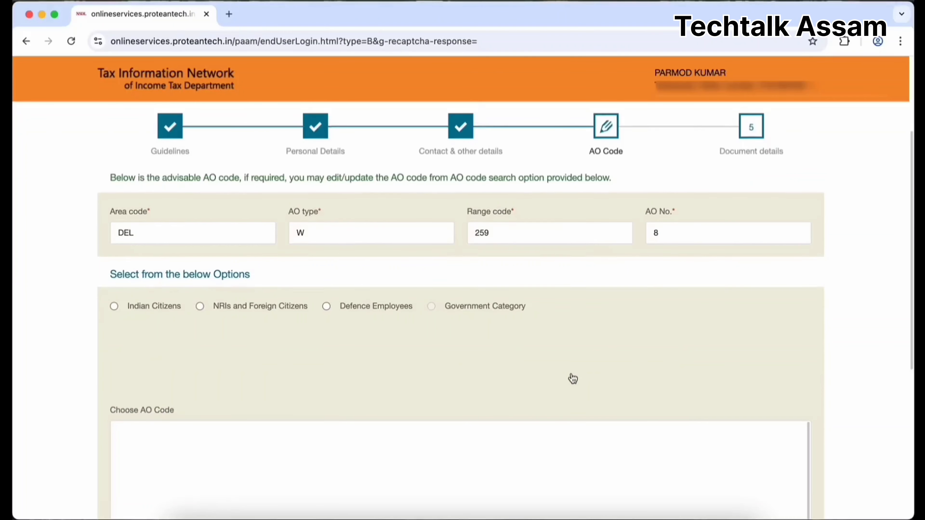
pyautogui.scroll(-1, 572, 378)
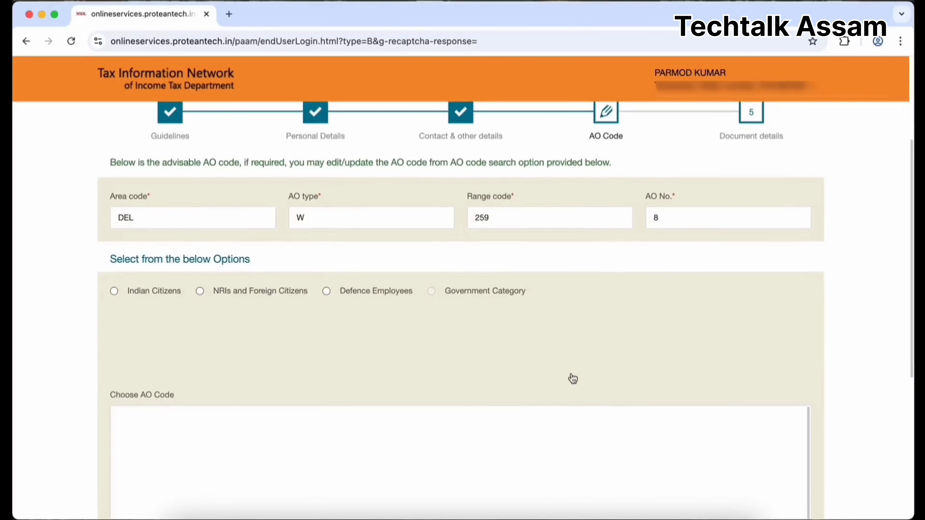
pyautogui.scroll(-1, 573, 378)
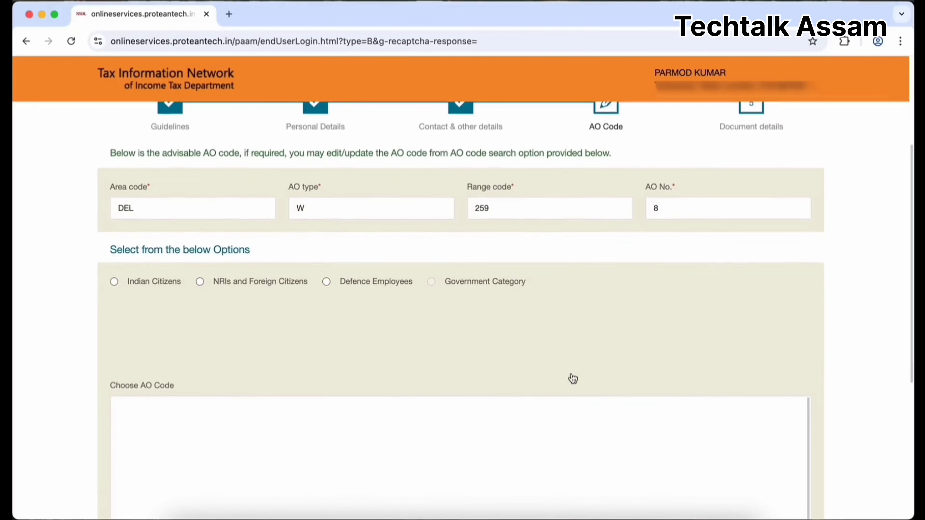
pyautogui.scroll(-1, 572, 377)
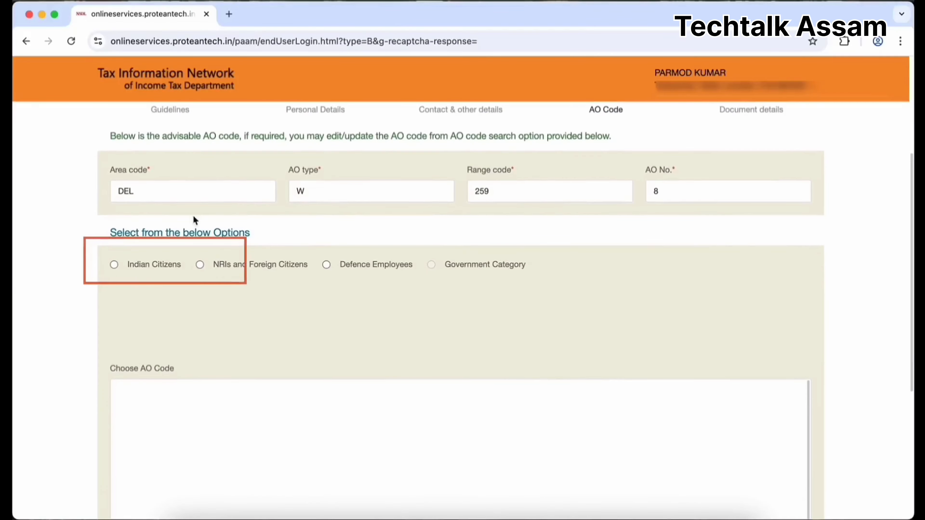
pyautogui.click(116, 264)
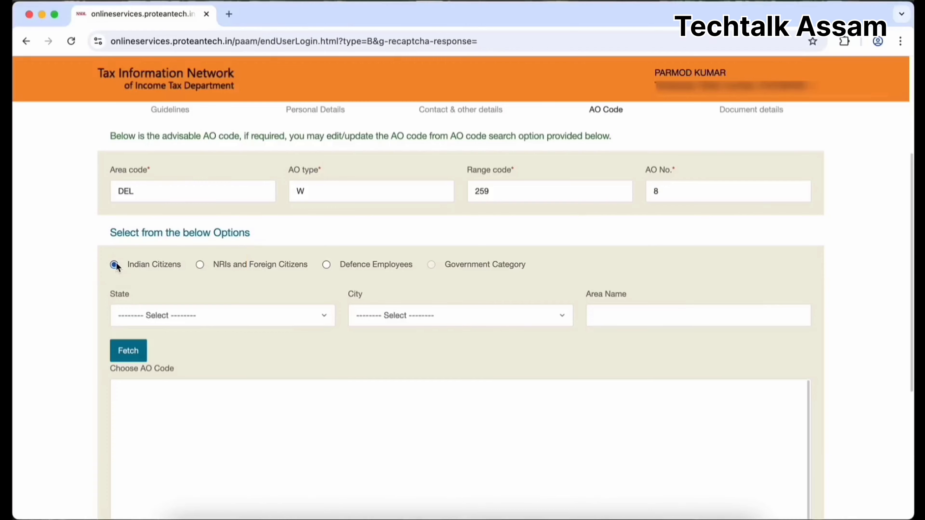
pyautogui.click(324, 315)
pyautogui.write('DE')
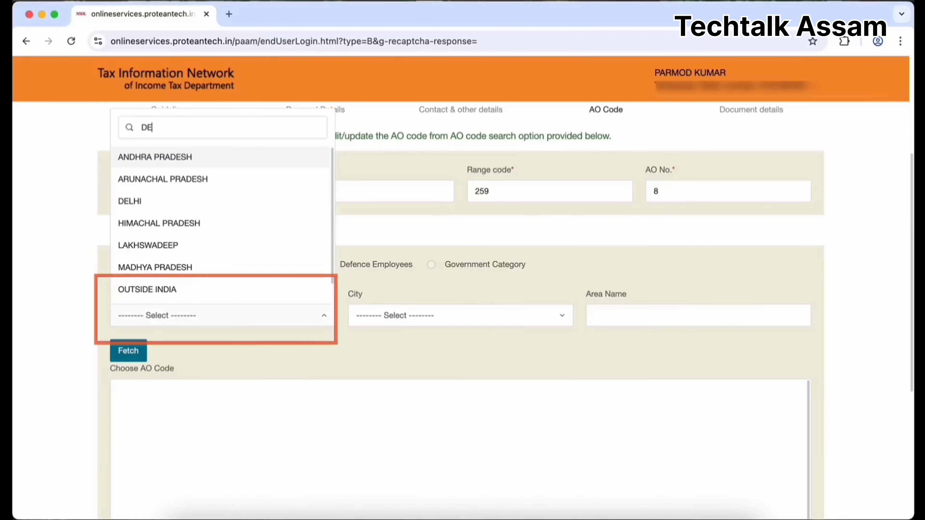
pyautogui.click(191, 208)
pyautogui.click(559, 314)
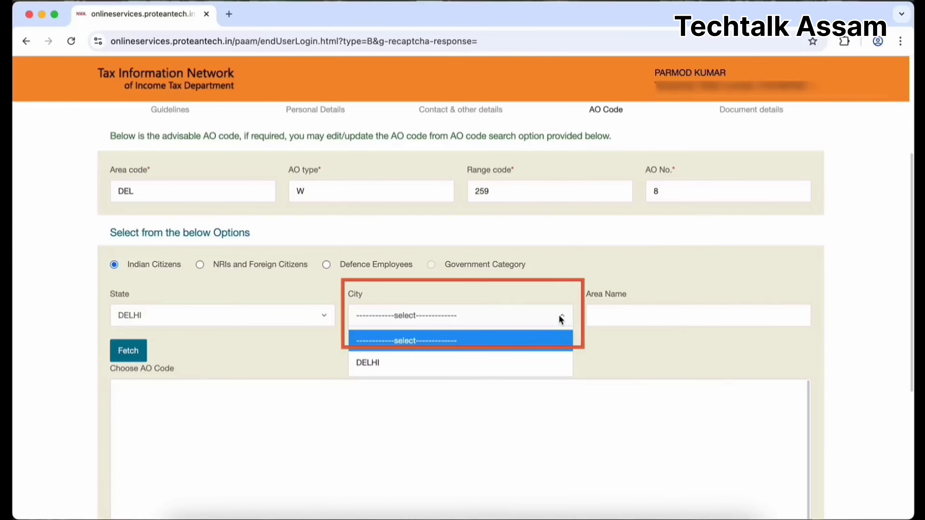
pyautogui.click(482, 363)
pyautogui.click(129, 350)
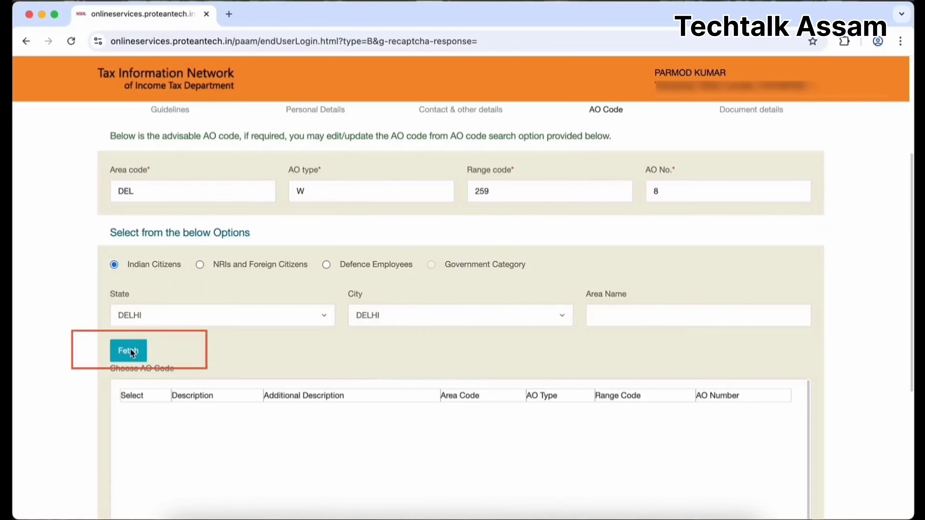
# Browse the Delhi AO code table and advance to Document details.
pyautogui.scroll(-10, 429, 353)
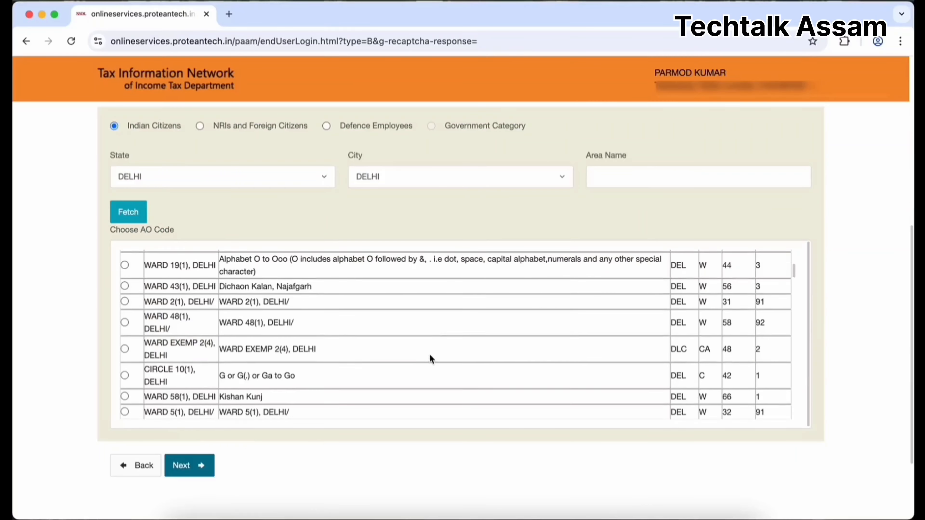
pyautogui.scroll(-5, 430, 355)
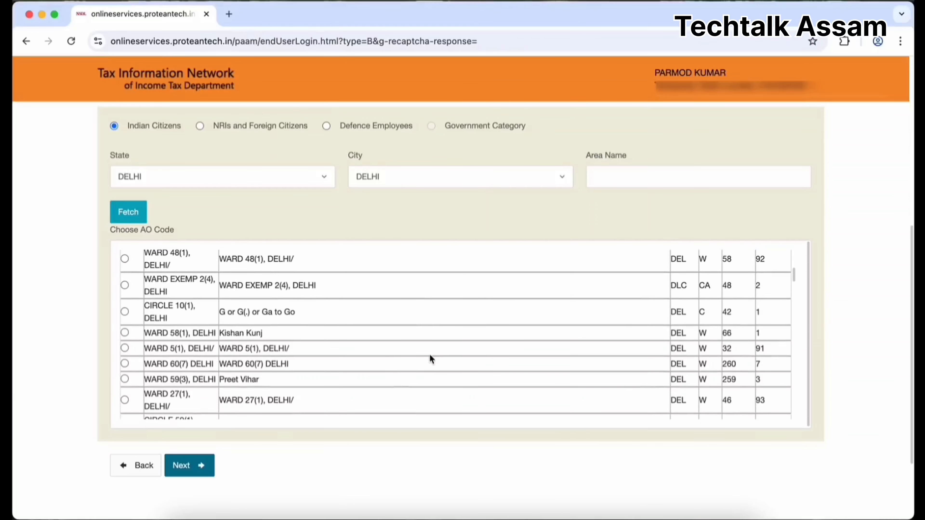
pyautogui.scroll(-5, 430, 355)
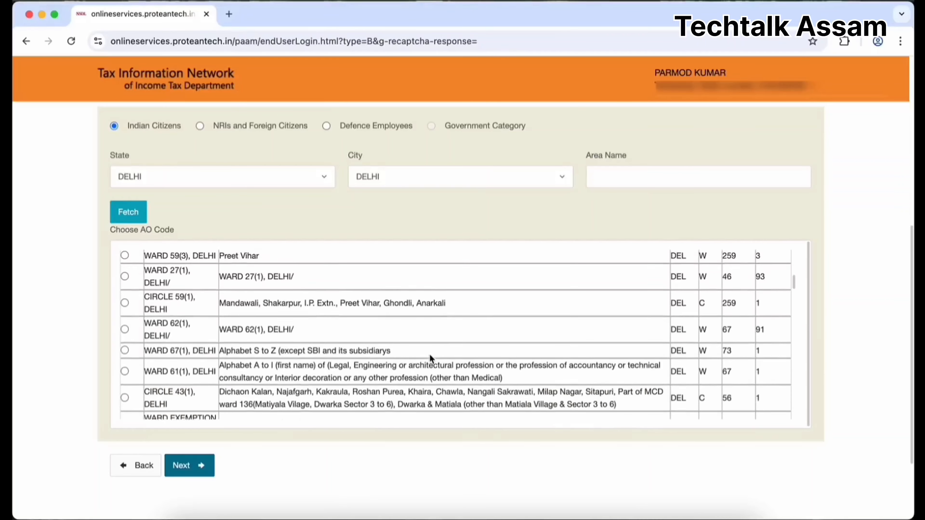
pyautogui.scroll(-5, 430, 359)
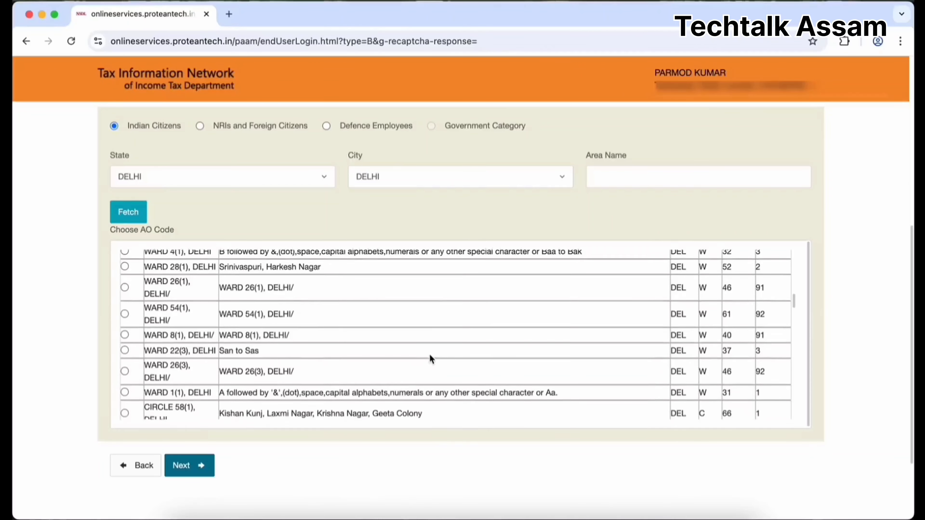
pyautogui.scroll(-5, 429, 353)
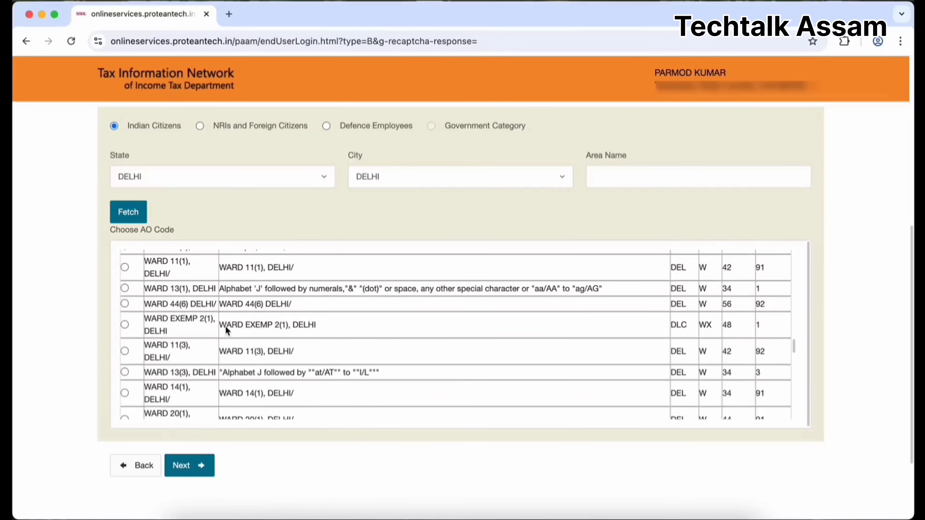
pyautogui.click(195, 465)
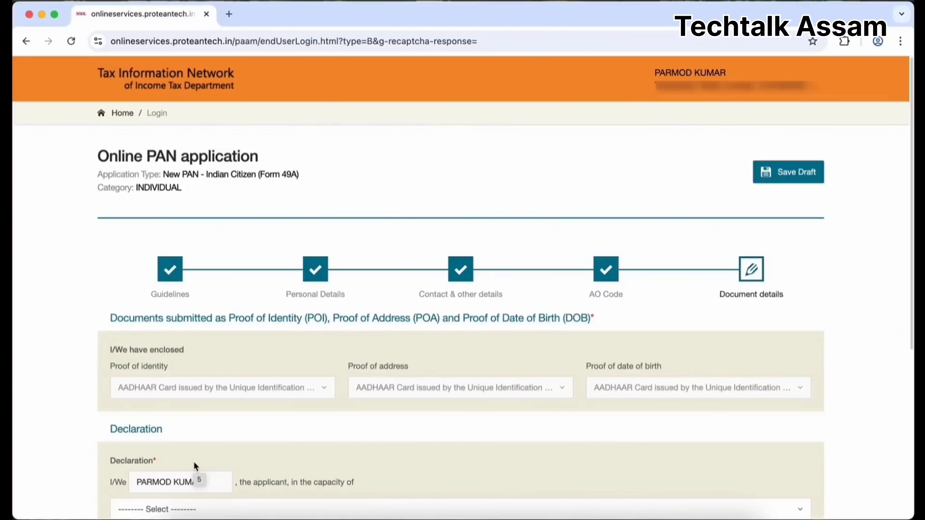
# Declare in the capacity Himself/Herself with place DELHI and submit the application.
pyautogui.scroll(-2, 195, 464)
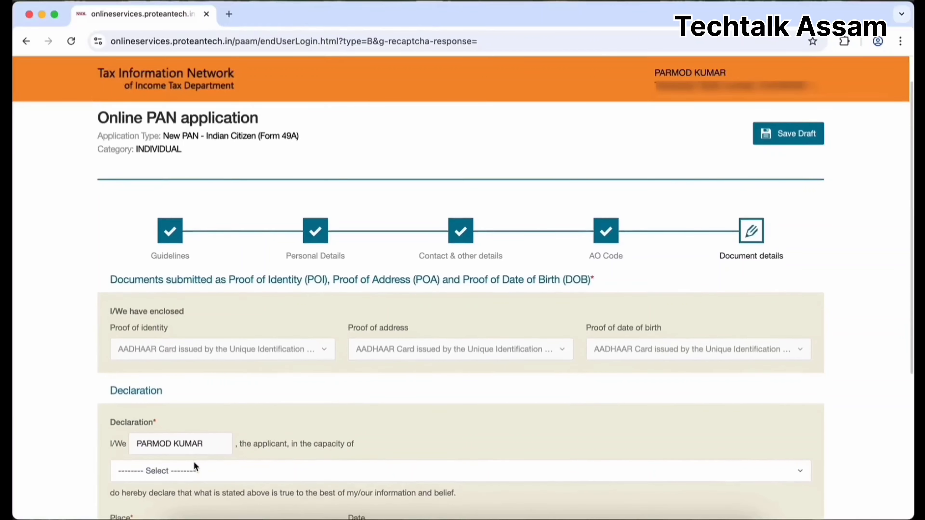
pyautogui.scroll(-3, 194, 463)
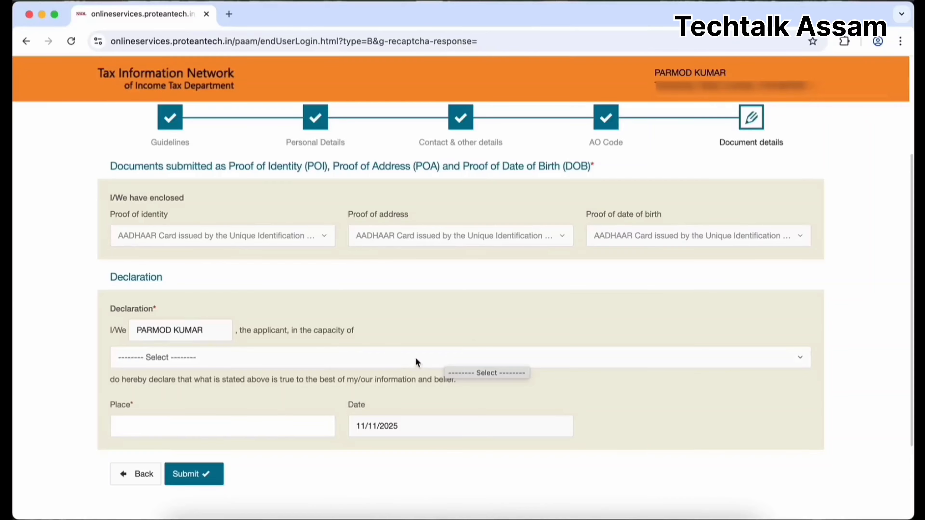
pyautogui.click(409, 363)
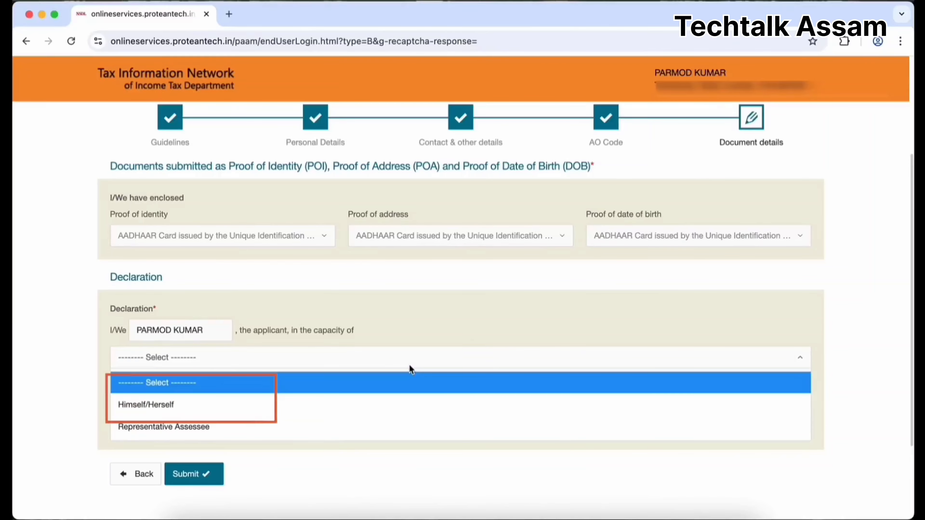
pyautogui.click(358, 406)
pyautogui.press('Tab')
pyautogui.write('DE')
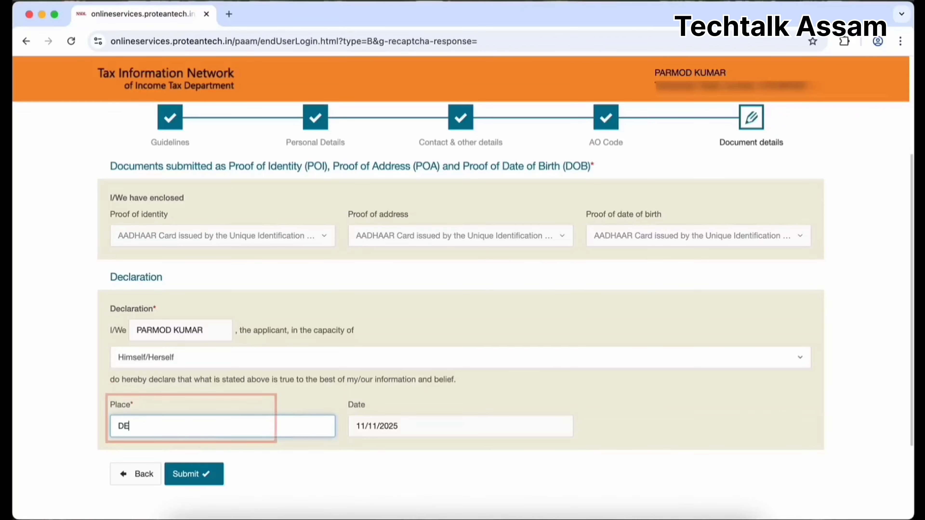
pyautogui.write('LHI')
pyautogui.click(219, 474)
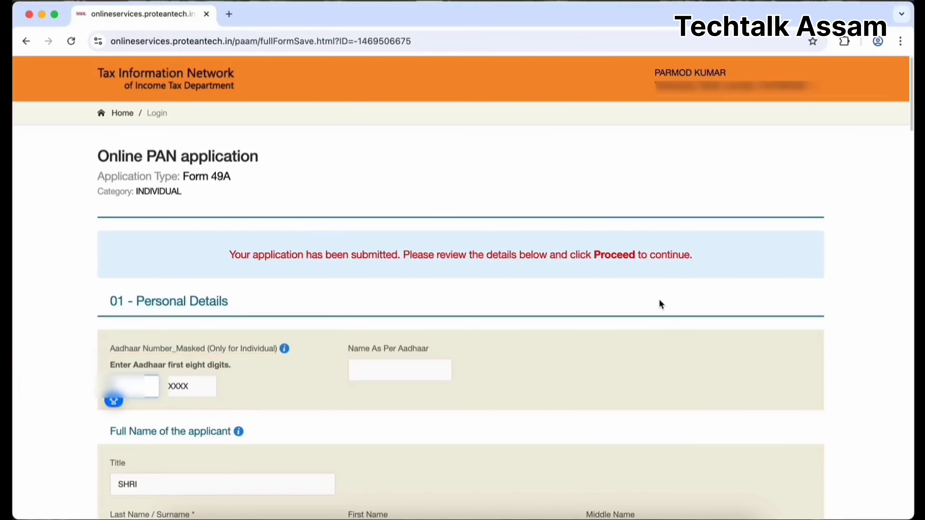
# Complete the masked Aadhaar digits, review the form, and proceed to the 106.90 payment page.
pyautogui.write('00')
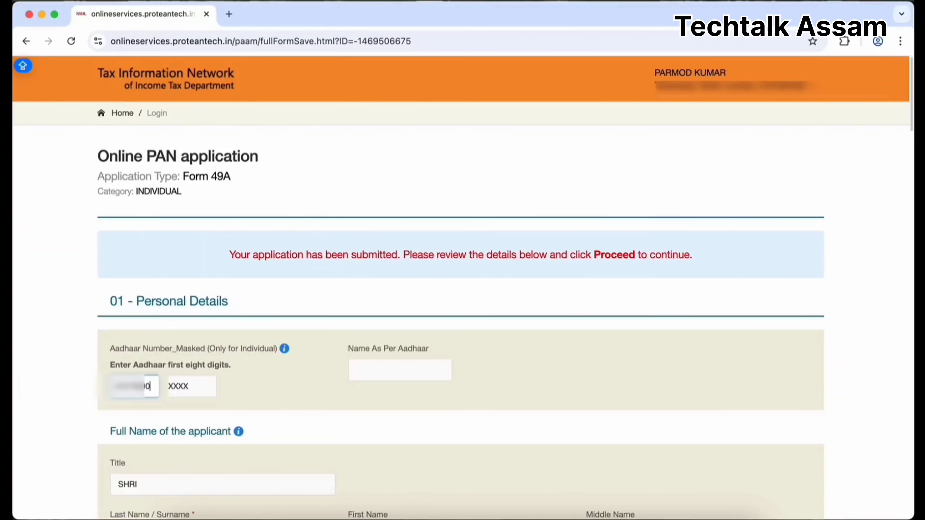
pyautogui.scroll(-9, 562, 340)
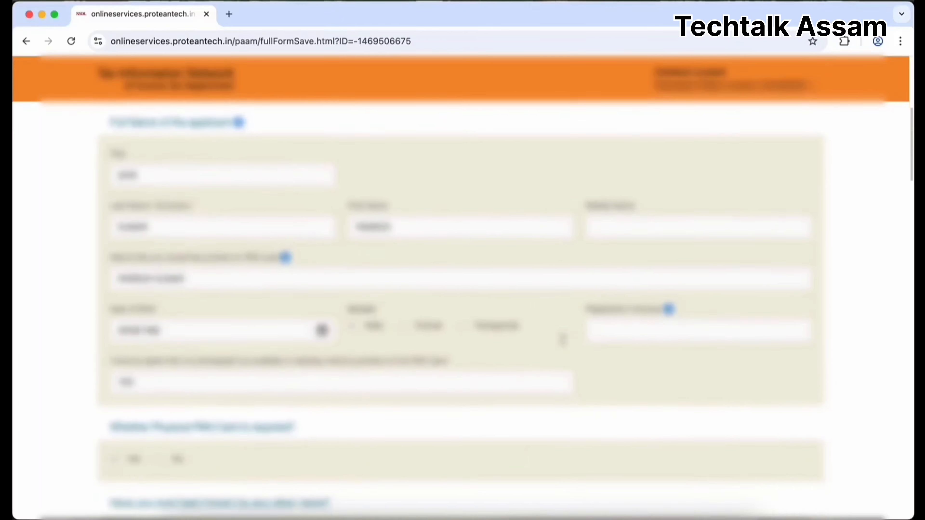
pyautogui.scroll(-7, 563, 340)
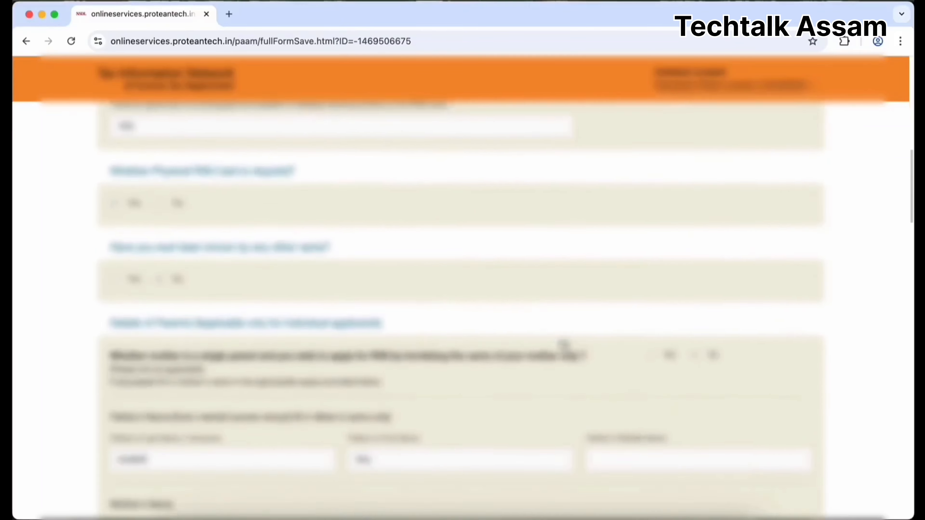
pyautogui.scroll(-10, 562, 344)
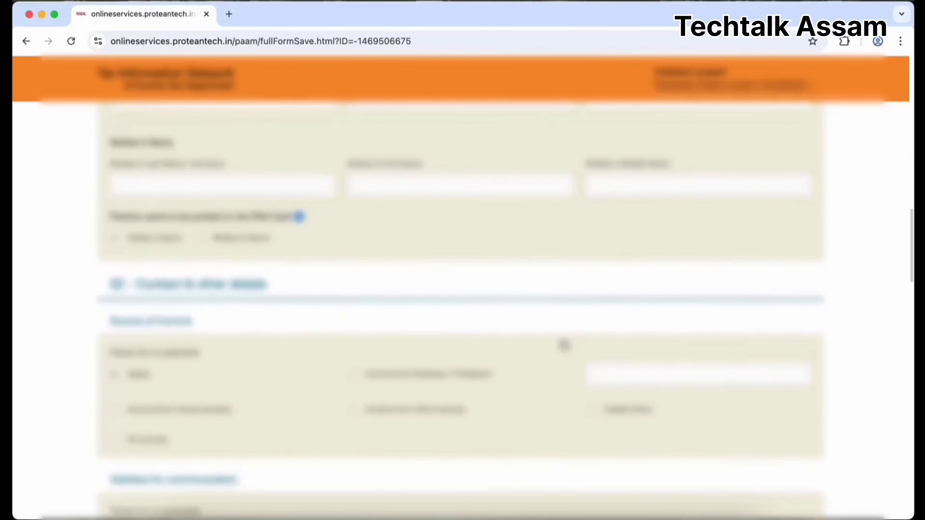
pyautogui.scroll(-15, 563, 345)
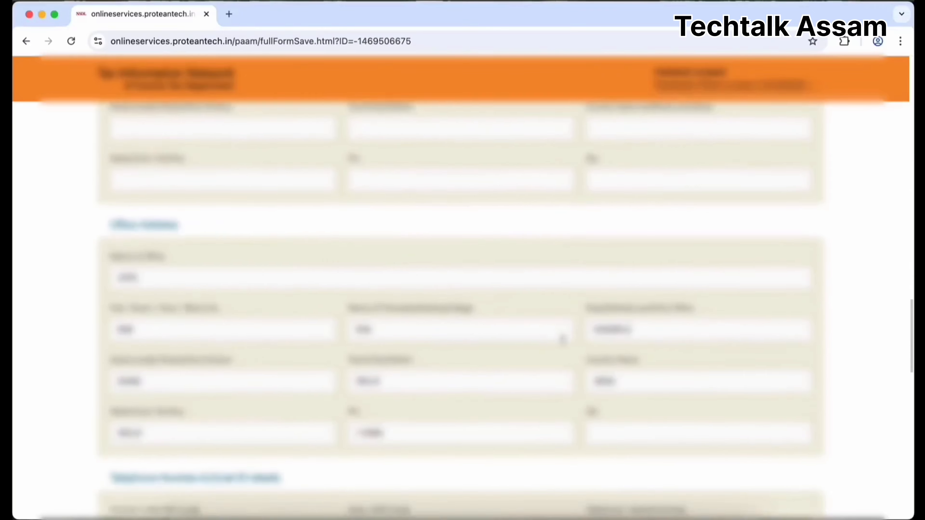
pyautogui.scroll(-15, 562, 339)
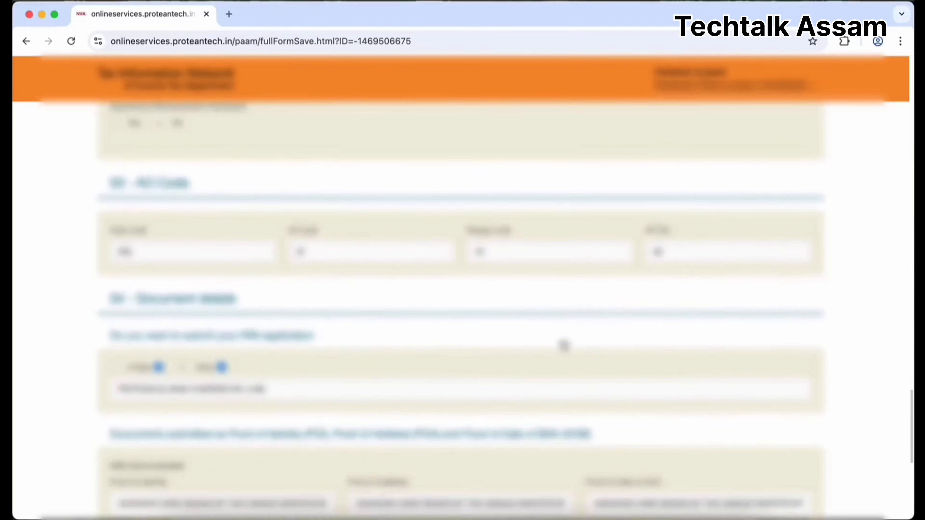
pyautogui.scroll(-9, 564, 346)
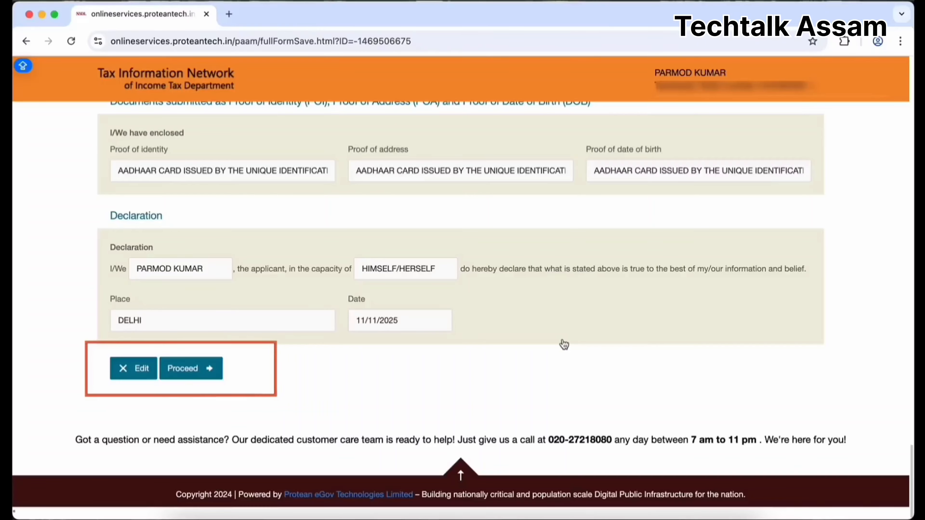
pyautogui.click(214, 371)
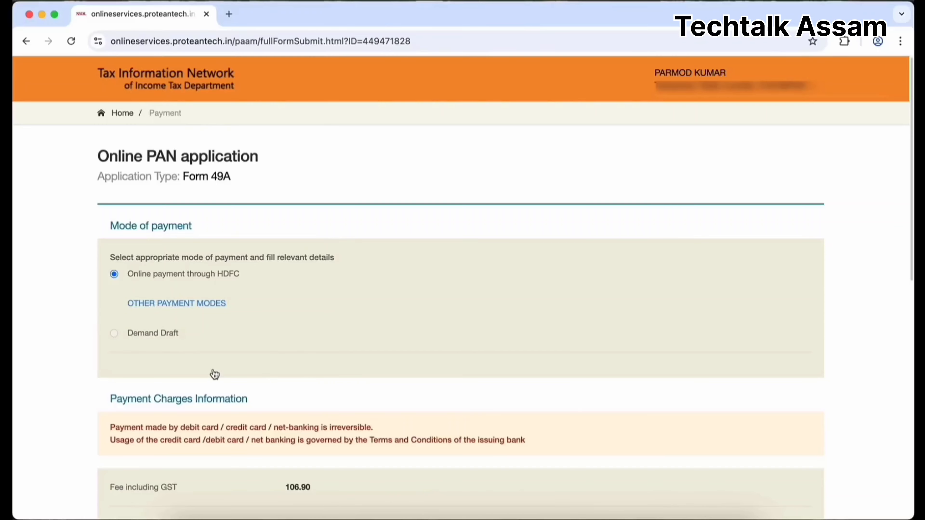
# Agree to the terms of service and proceed to confirm the 106.90 payment.
pyautogui.scroll(-3, 214, 374)
pyautogui.scroll(-5, 228, 269)
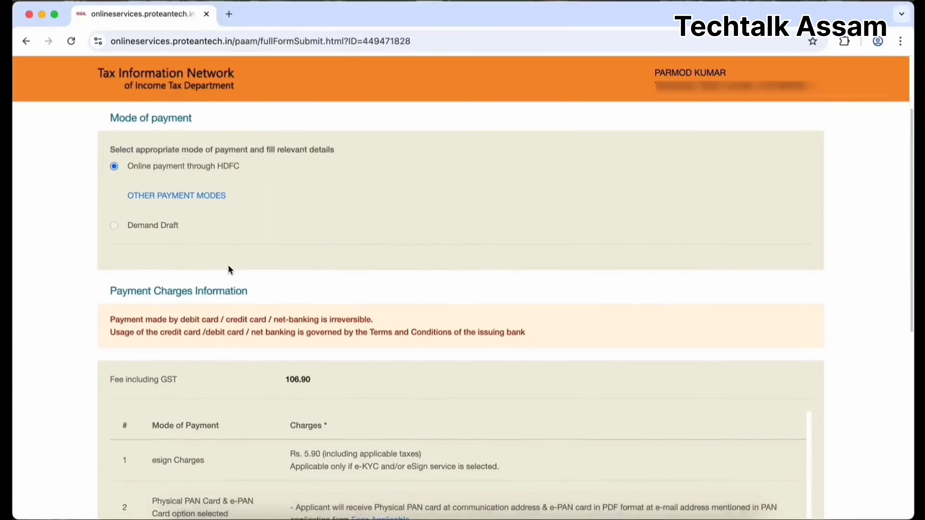
pyautogui.scroll(-2, 229, 270)
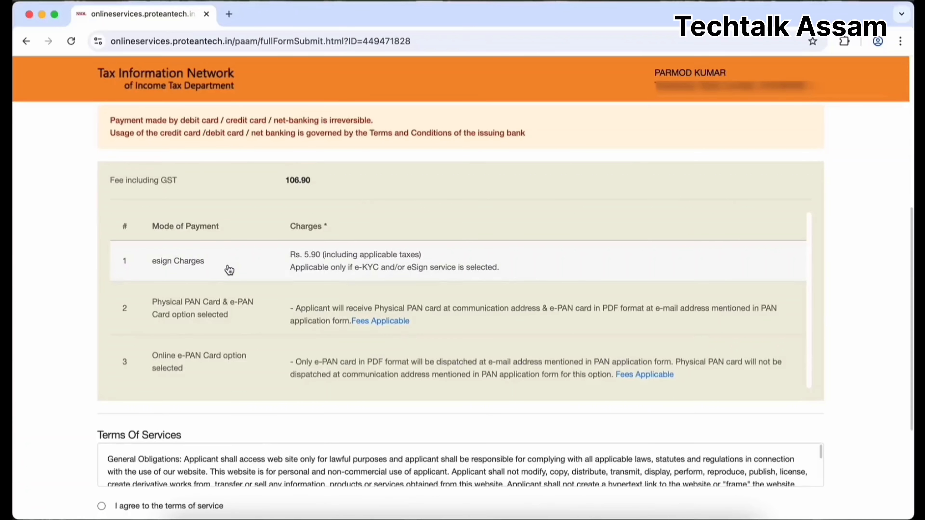
pyautogui.scroll(-8, 231, 284)
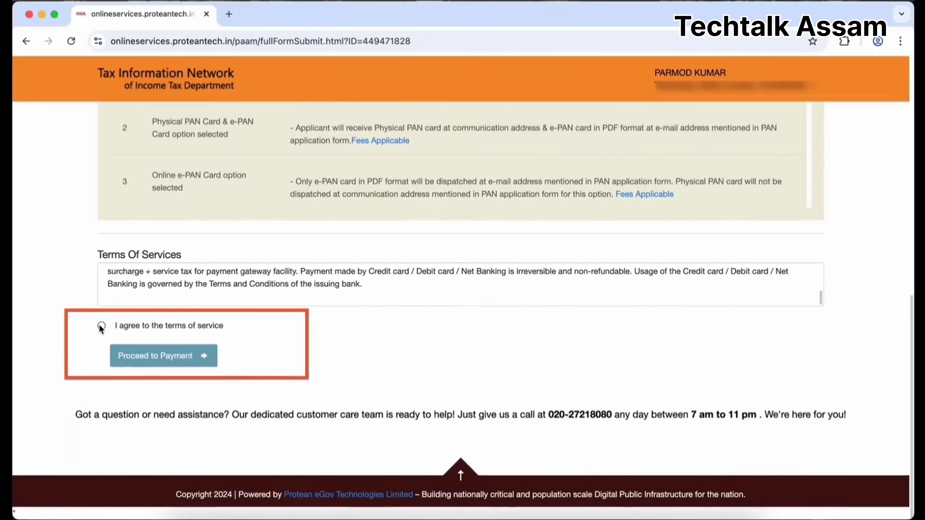
pyautogui.click(102, 325)
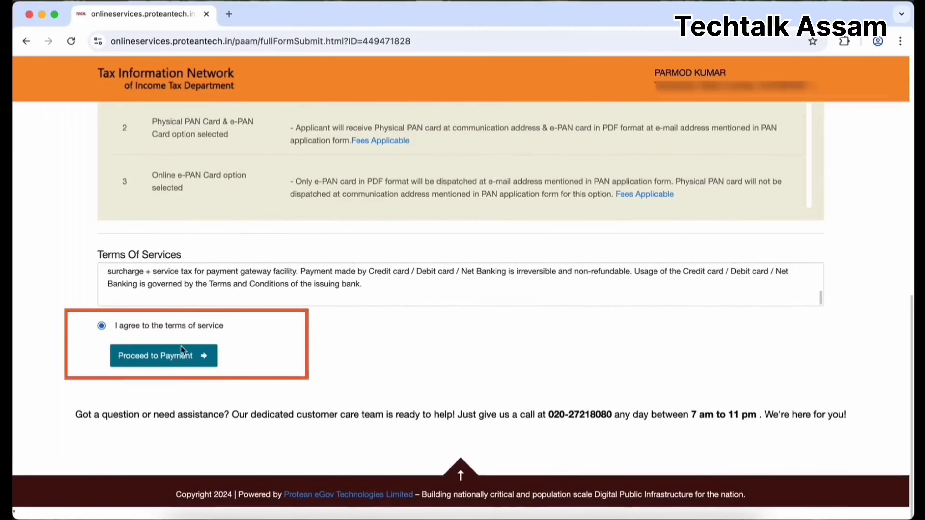
pyautogui.click(204, 358)
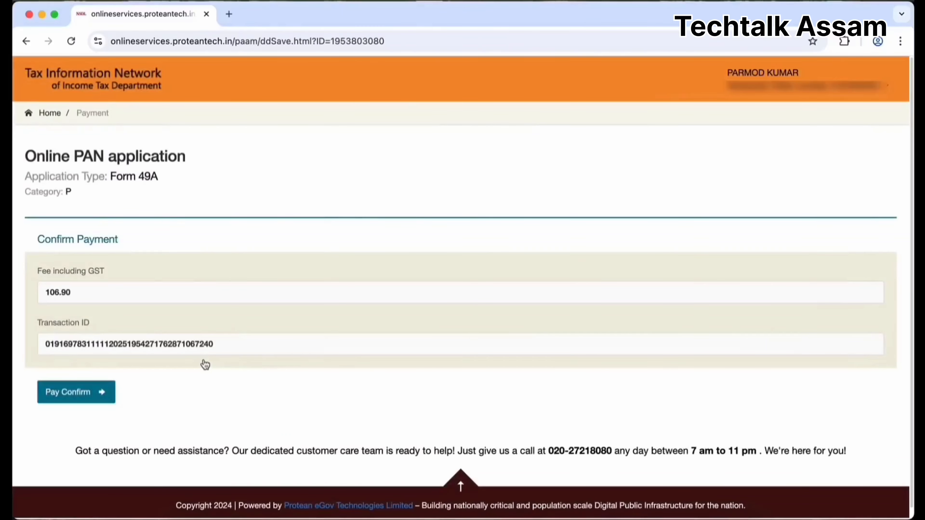
# Confirm payment of the 106.90 PAN application fee.
pyautogui.scroll(-1, 205, 364)
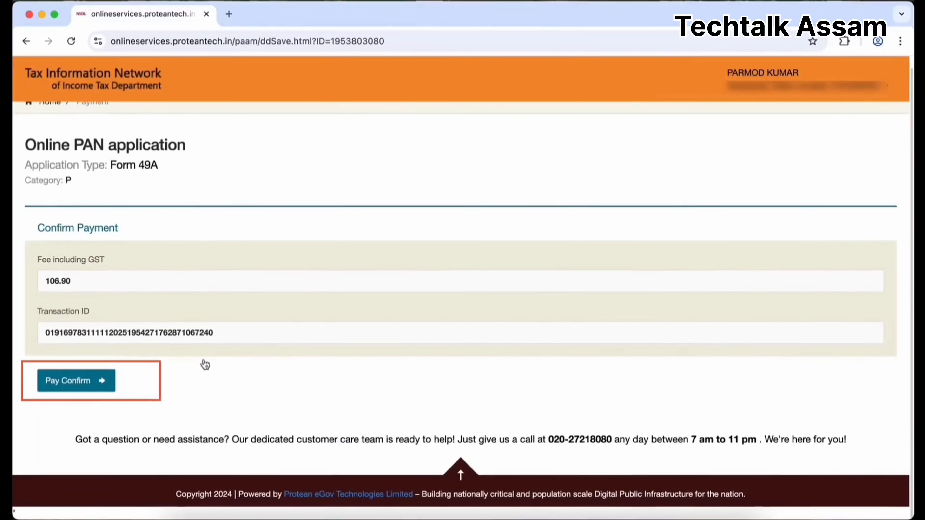
pyautogui.click(105, 386)
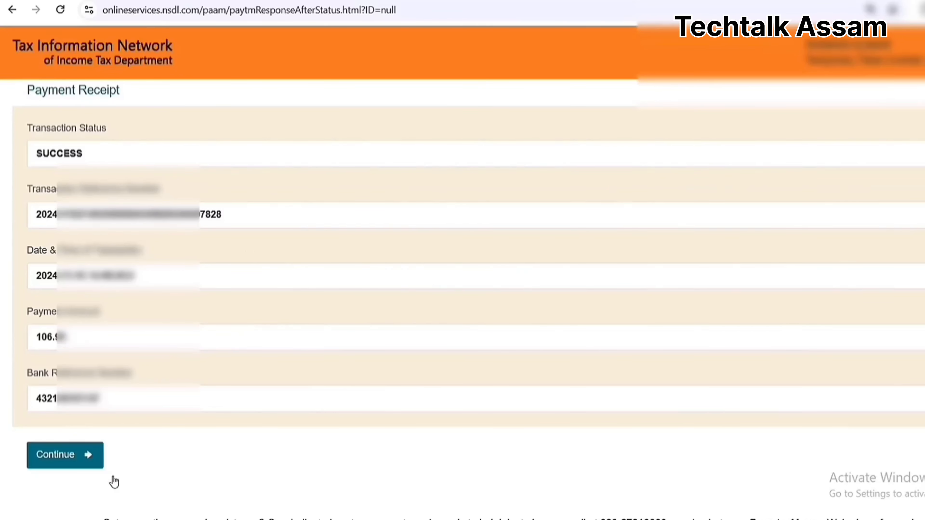
# Continue past the payment receipt, consent to Aadhaar use for e-signing, and start Aadhaar authentication.
pyautogui.click(84, 465)
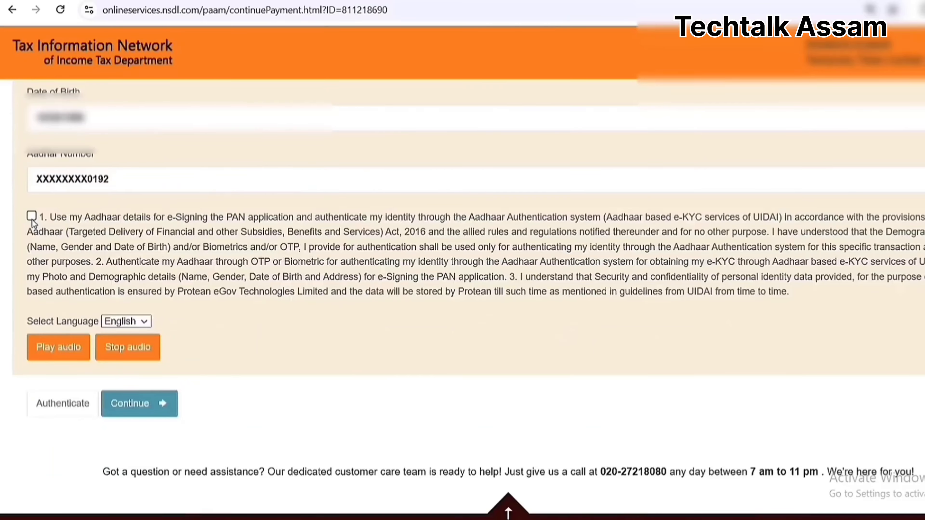
pyautogui.click(31, 219)
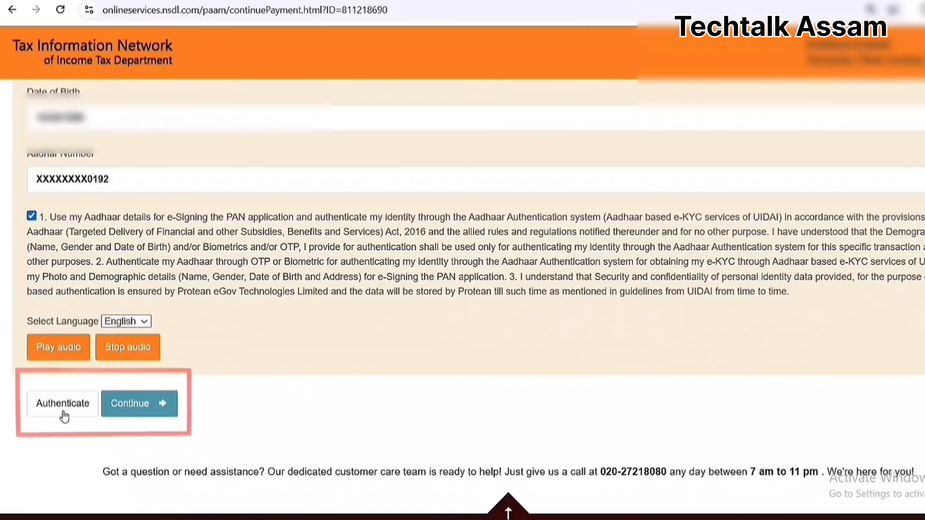
pyautogui.click(62, 403)
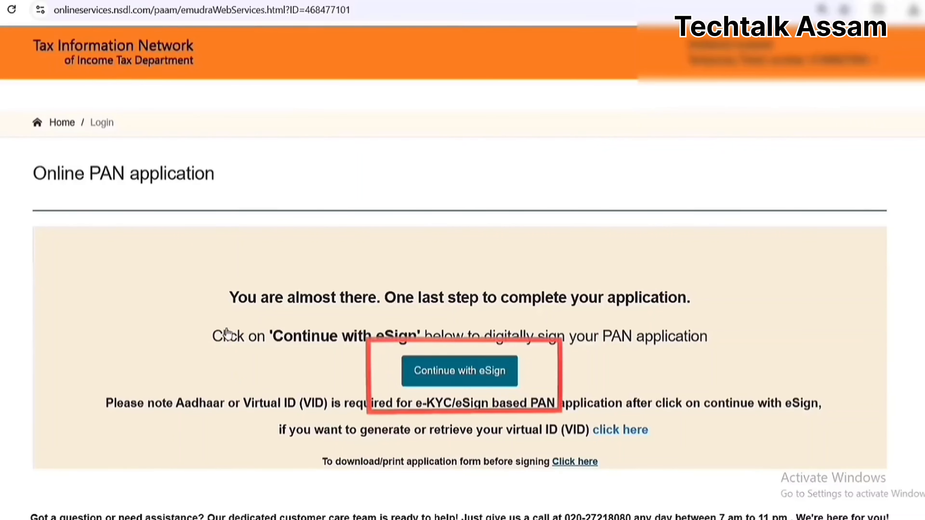
# Start eSign, authorize Aadhaar use, enter the Aadhaar number, request the OTP, and decline saving the password.
pyautogui.click(499, 378)
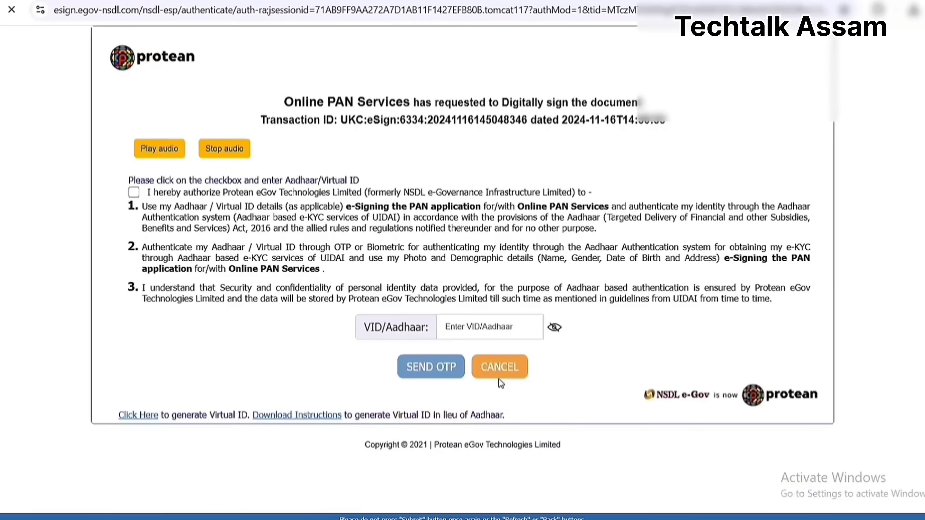
pyautogui.click(134, 192)
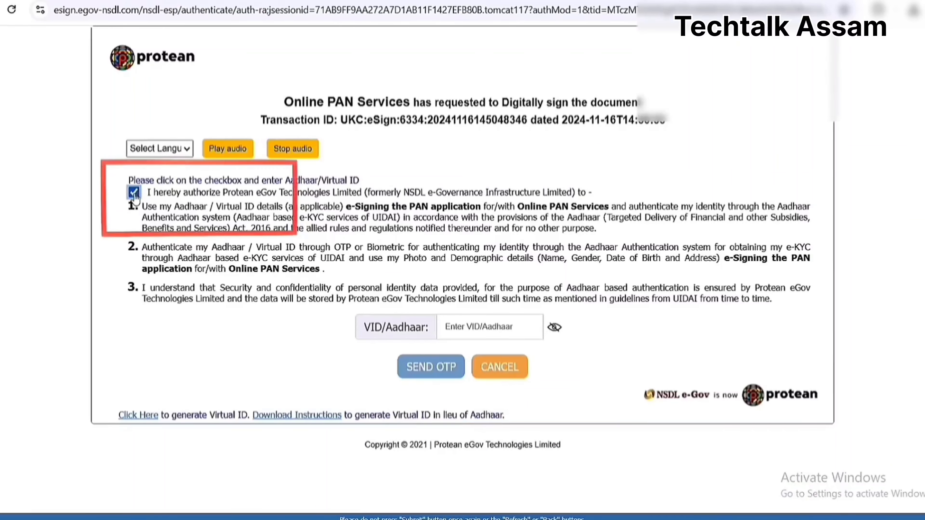
pyautogui.click(495, 324)
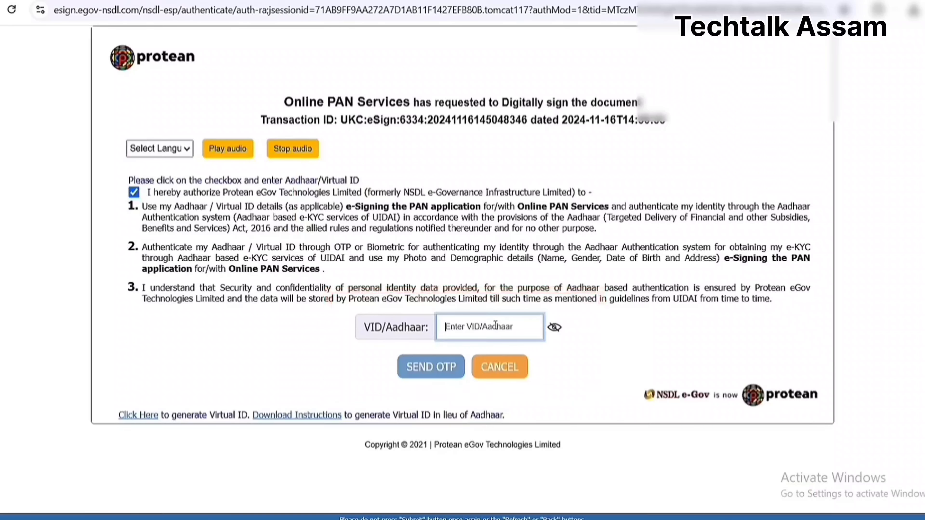
pyautogui.write('••••••••••••')
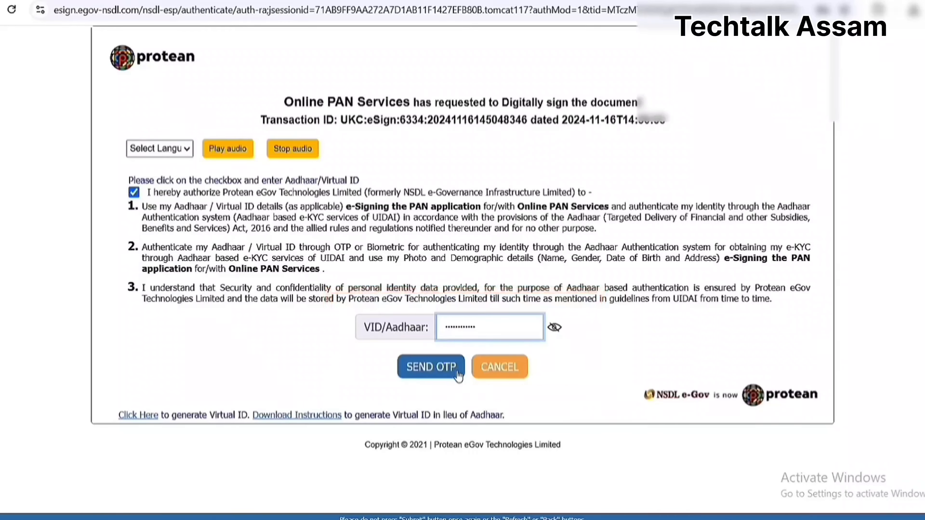
pyautogui.click(458, 373)
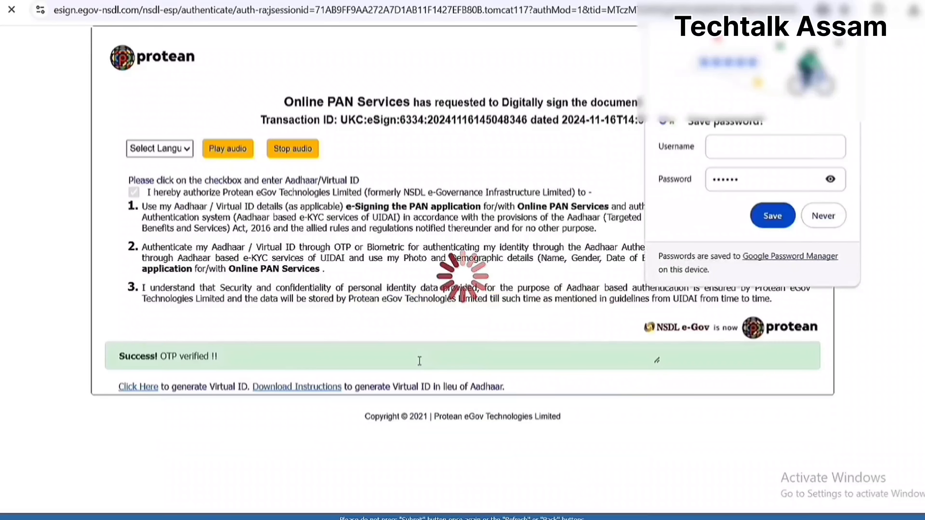
pyautogui.click(842, 219)
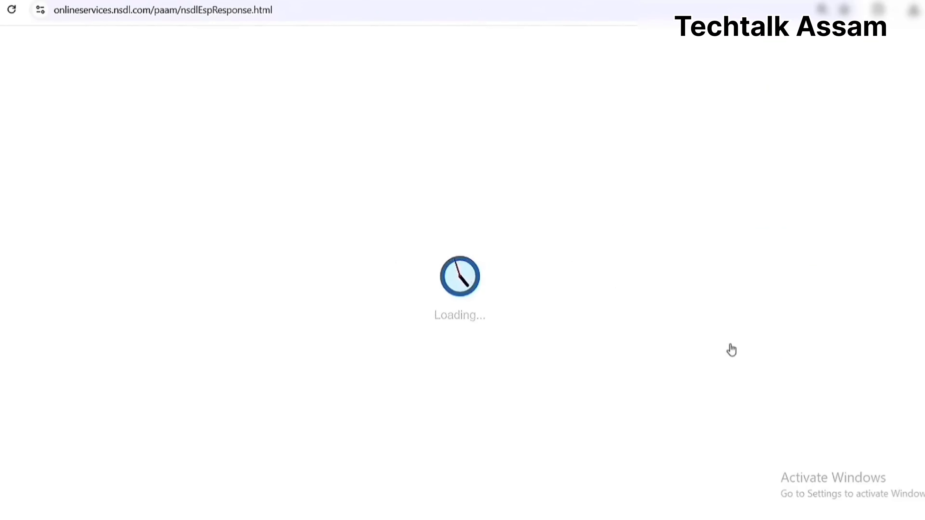
pyautogui.scroll(-5, 731, 349)
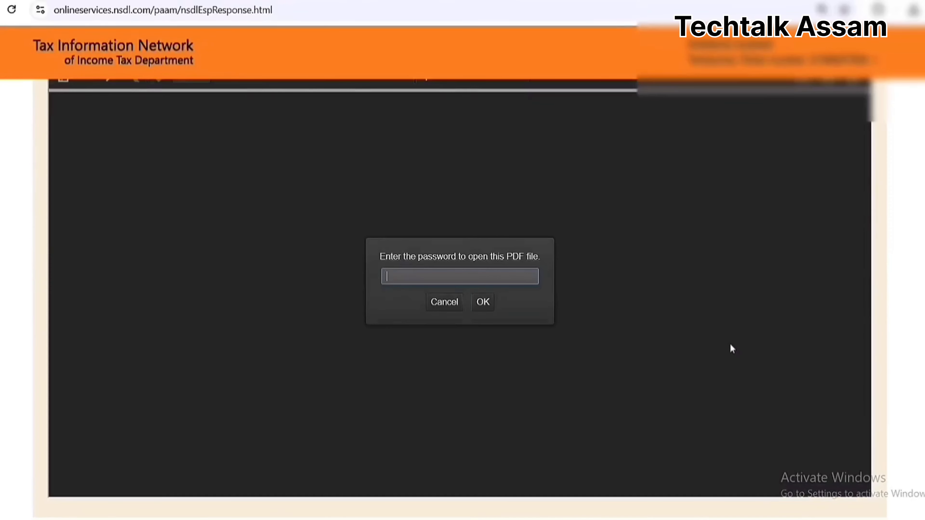